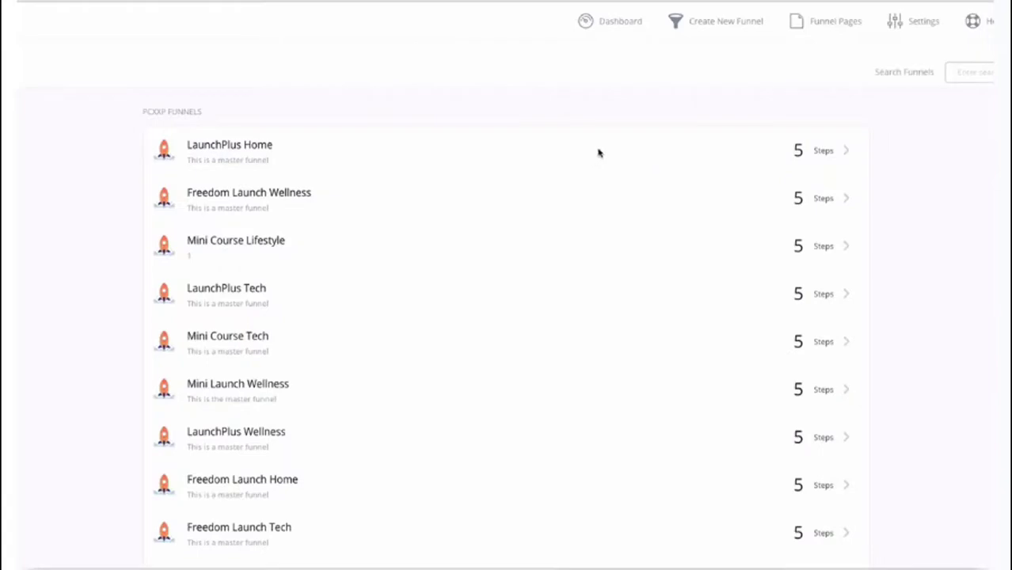
- Start a new funnel and review the list building, sales and webinar funnel categories
{"action": "left_click", "coordinate": [704, 25]}
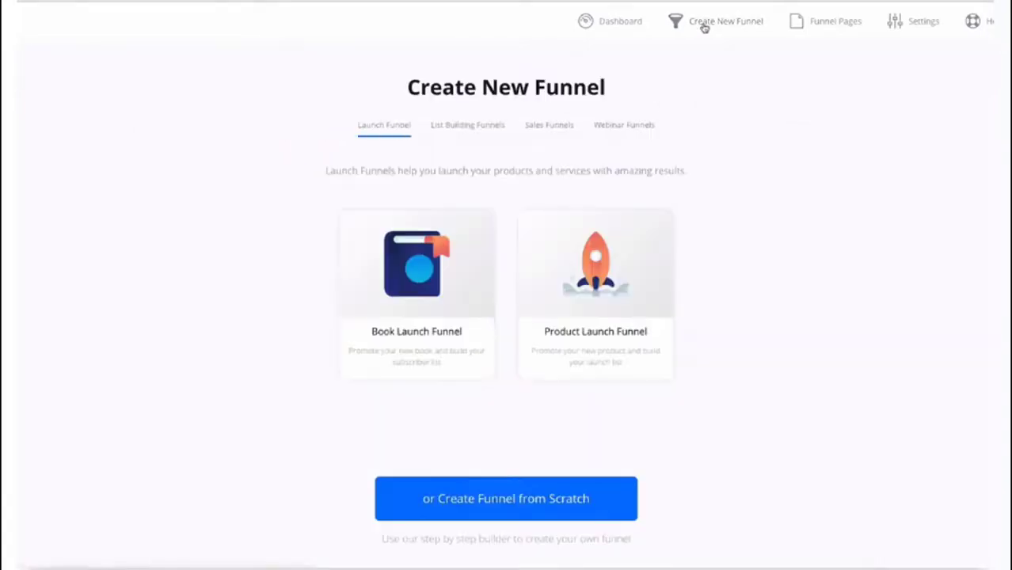
{"action": "left_click", "coordinate": [482, 125]}
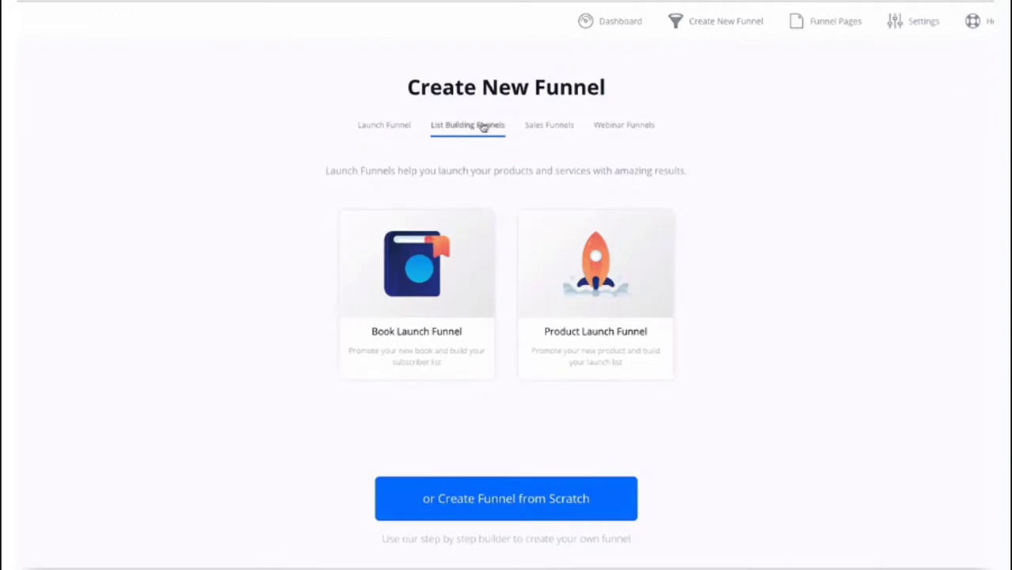
{"action": "left_click", "coordinate": [546, 126]}
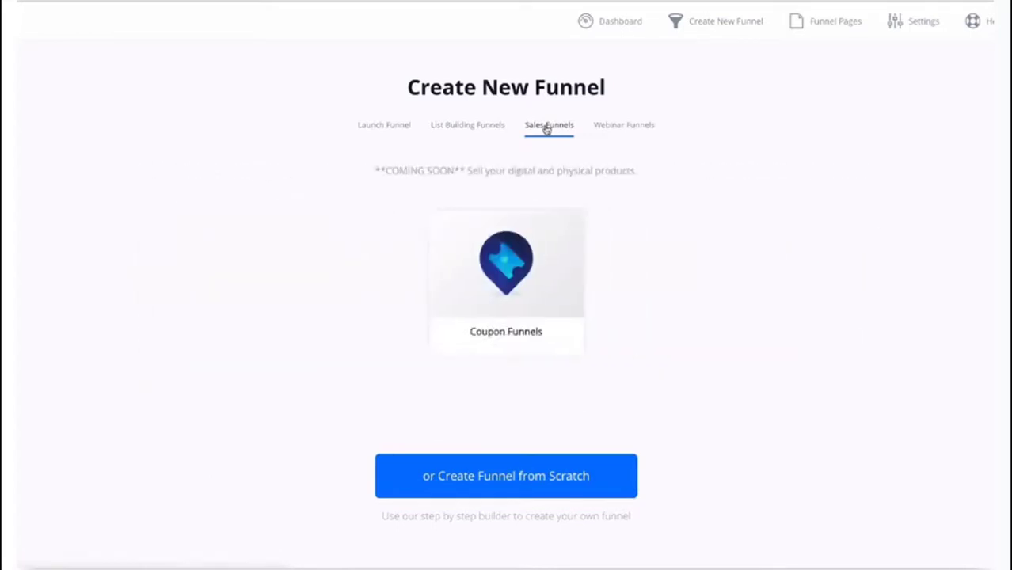
{"action": "left_click", "coordinate": [612, 129]}
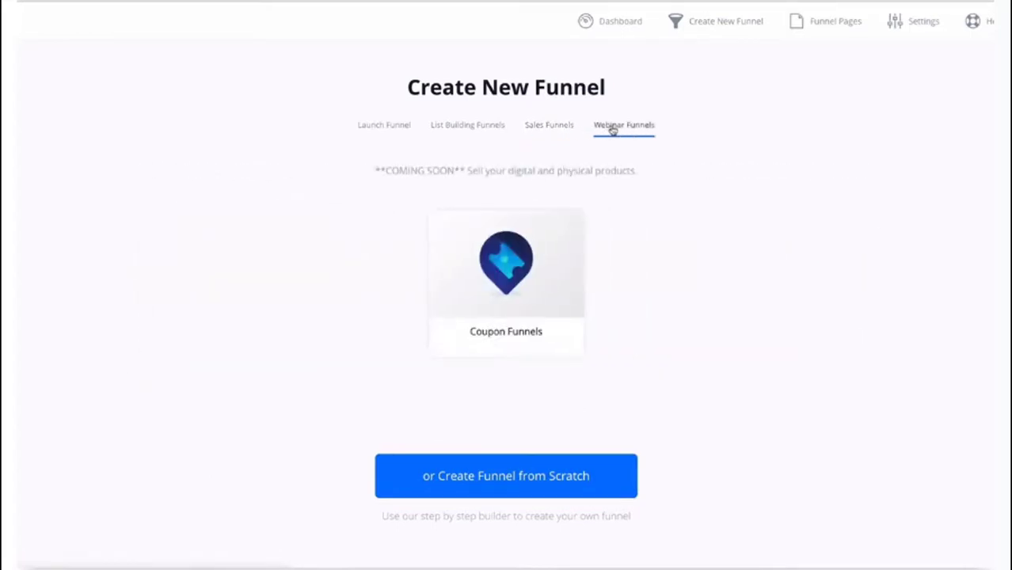
- Choose the Lead Magnet Funnels type with the Free Download With Sales design and review its niche brandings
{"action": "left_click", "coordinate": [498, 128]}
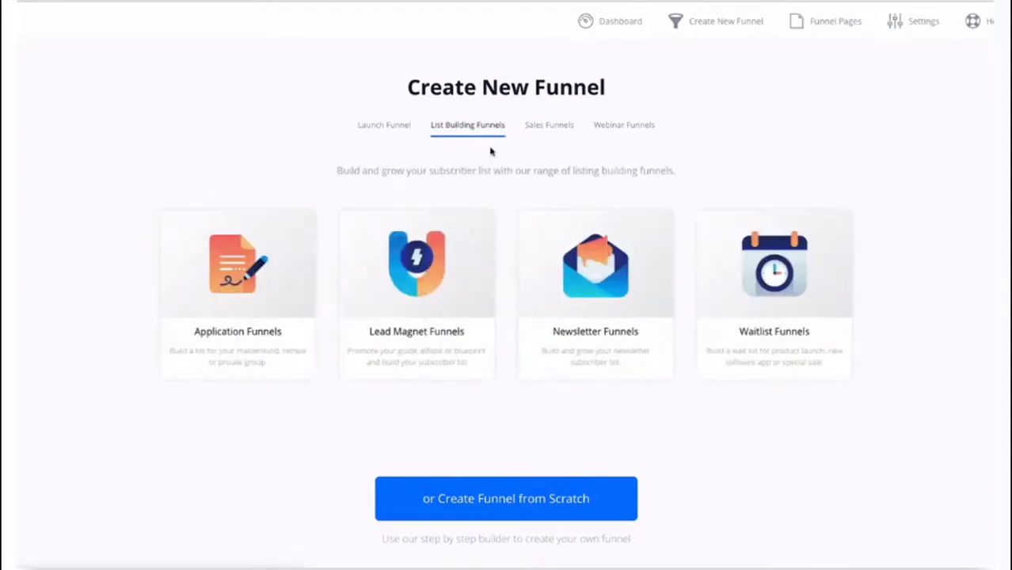
{"action": "left_click", "coordinate": [425, 258]}
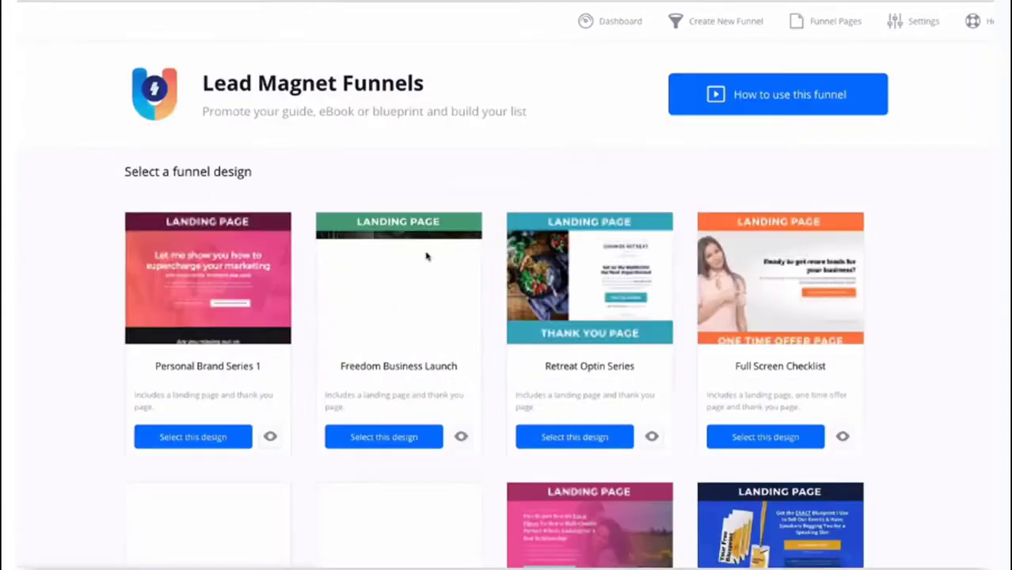
{"action": "scroll", "coordinate": [426, 252], "scroll_direction": "down", "scroll_amount": 2}
{"action": "scroll", "coordinate": [427, 246], "scroll_direction": "down", "scroll_amount": 3}
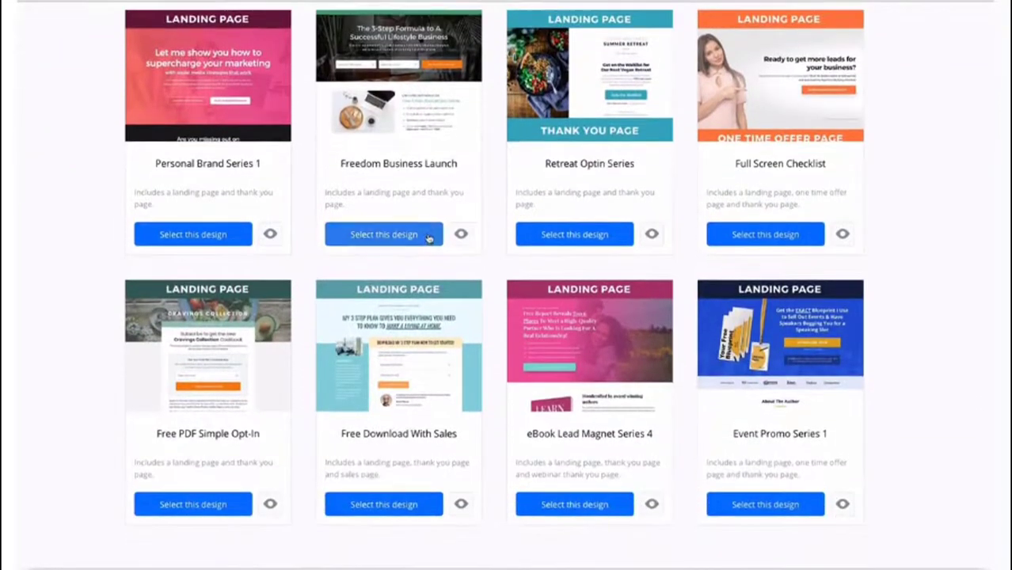
{"action": "left_click", "coordinate": [424, 483]}
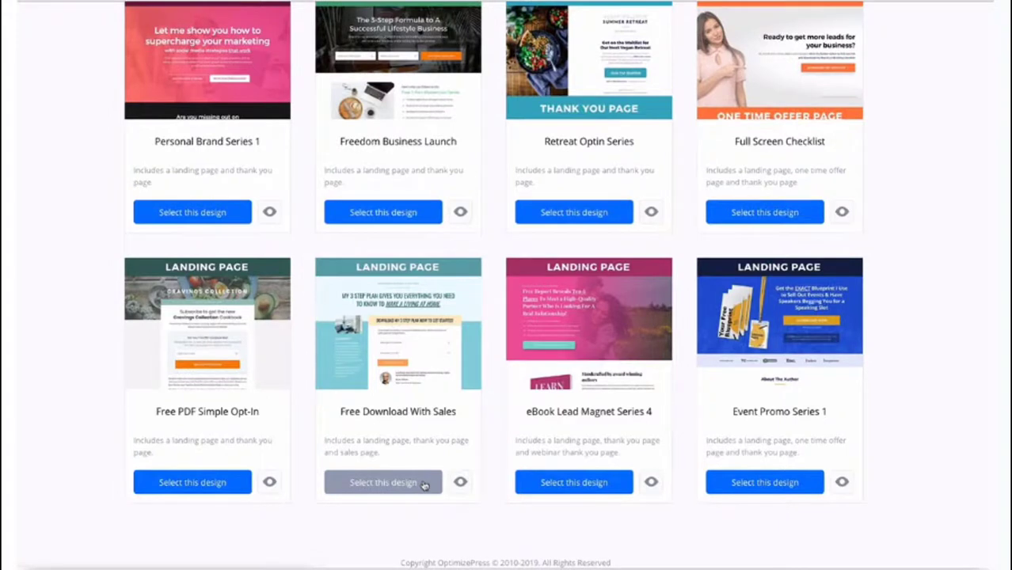
{"action": "scroll", "coordinate": [418, 450], "scroll_direction": "down", "scroll_amount": 3}
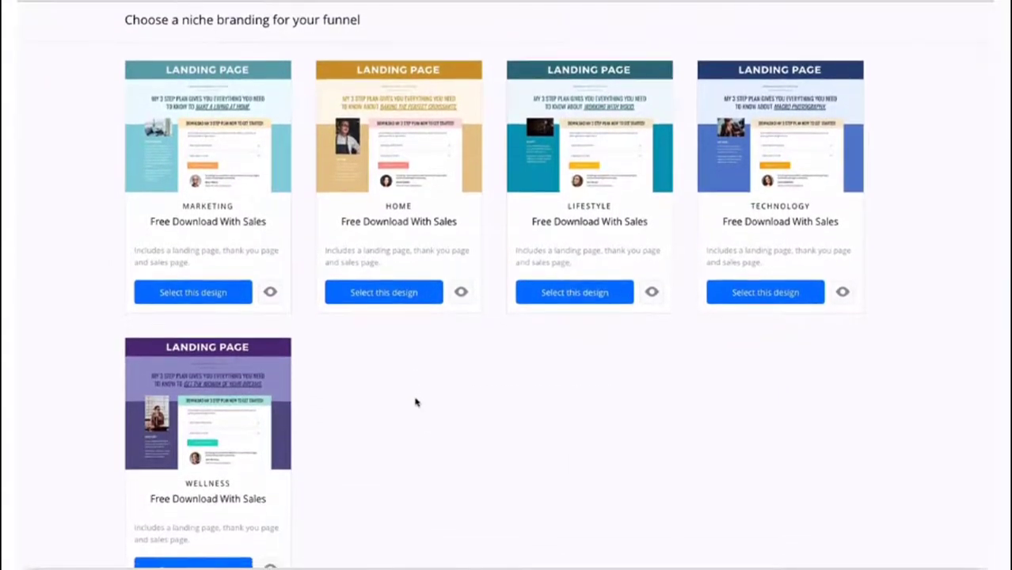
{"action": "scroll", "coordinate": [415, 403], "scroll_direction": "down", "scroll_amount": 1}
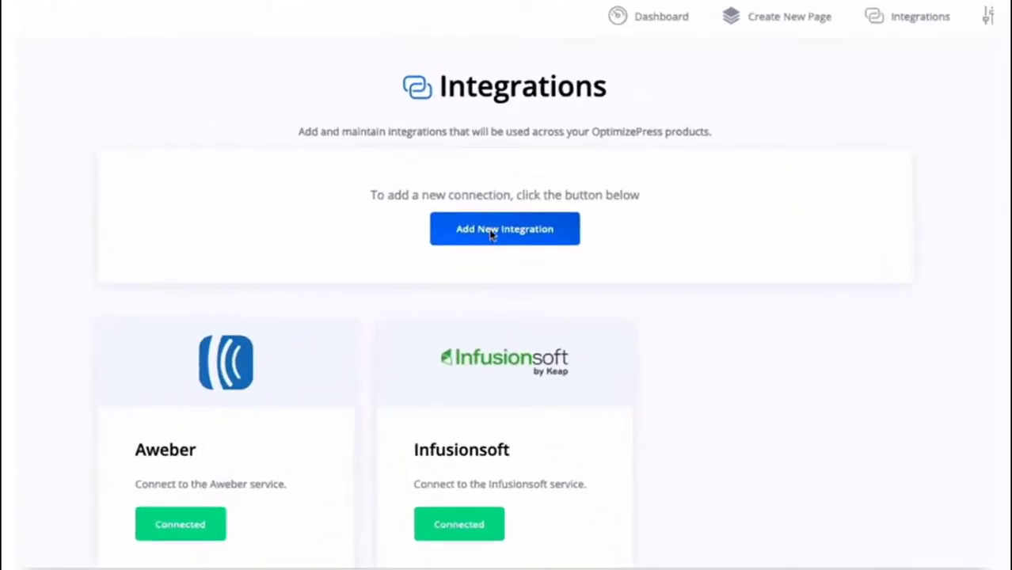
- Start a new integration, open the ActiveCampaign credentials form and look through the other available services
{"action": "left_click", "coordinate": [493, 232]}
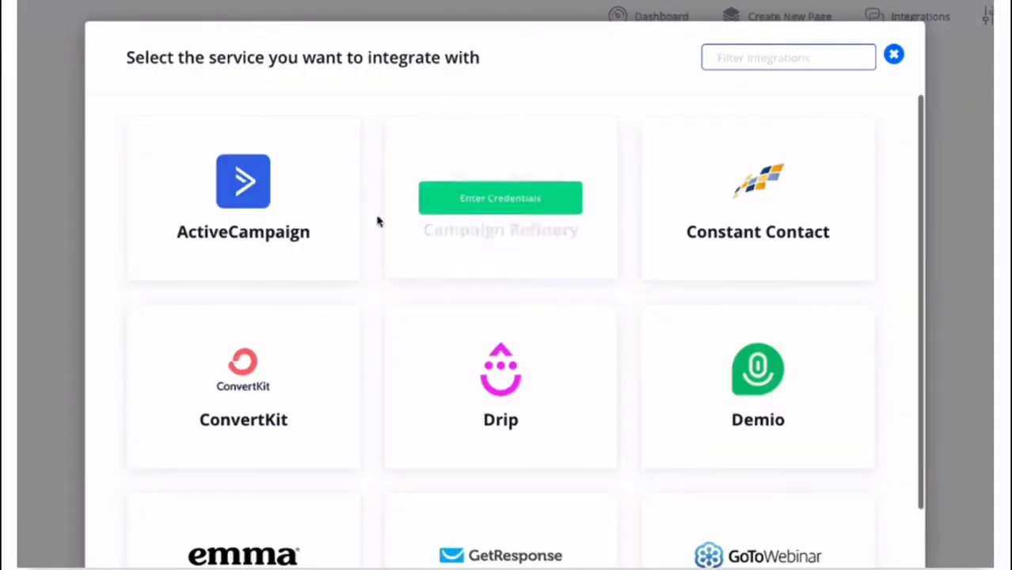
{"action": "mouse_move", "coordinate": [252, 197]}
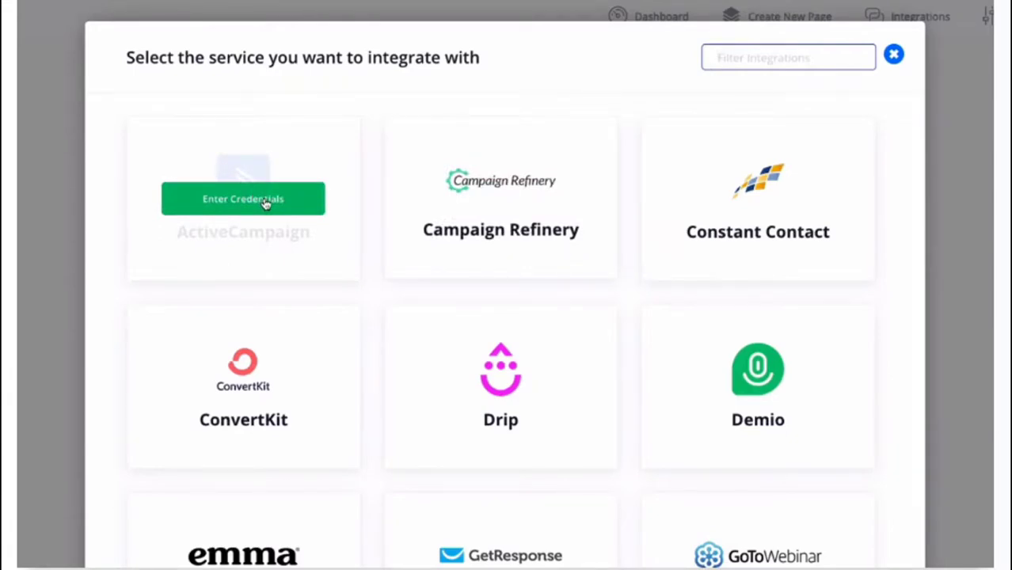
{"action": "left_click", "coordinate": [266, 203]}
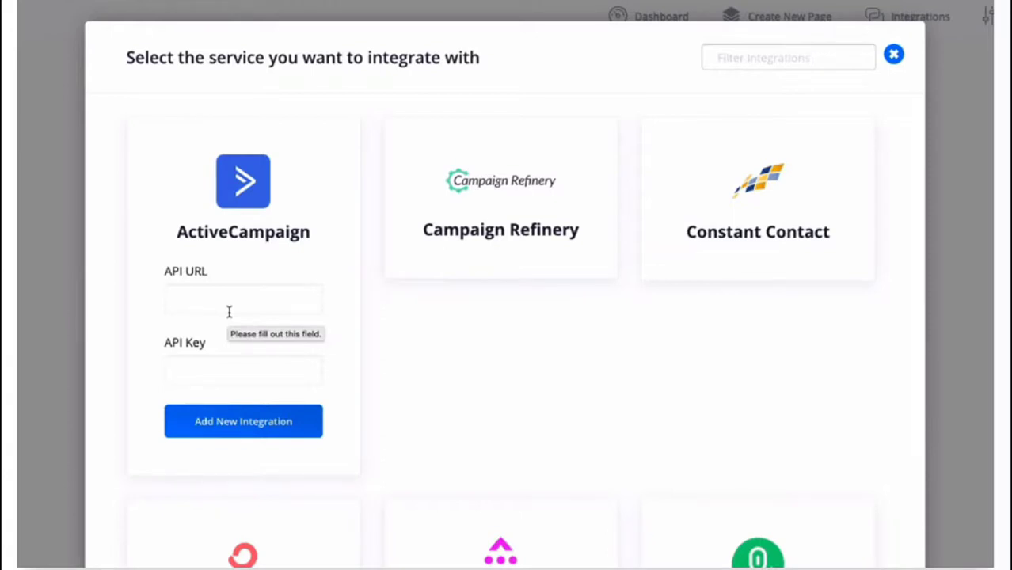
{"action": "scroll", "coordinate": [420, 308], "scroll_direction": "down", "scroll_amount": 3}
{"action": "scroll", "coordinate": [420, 308], "scroll_direction": "down", "scroll_amount": 4}
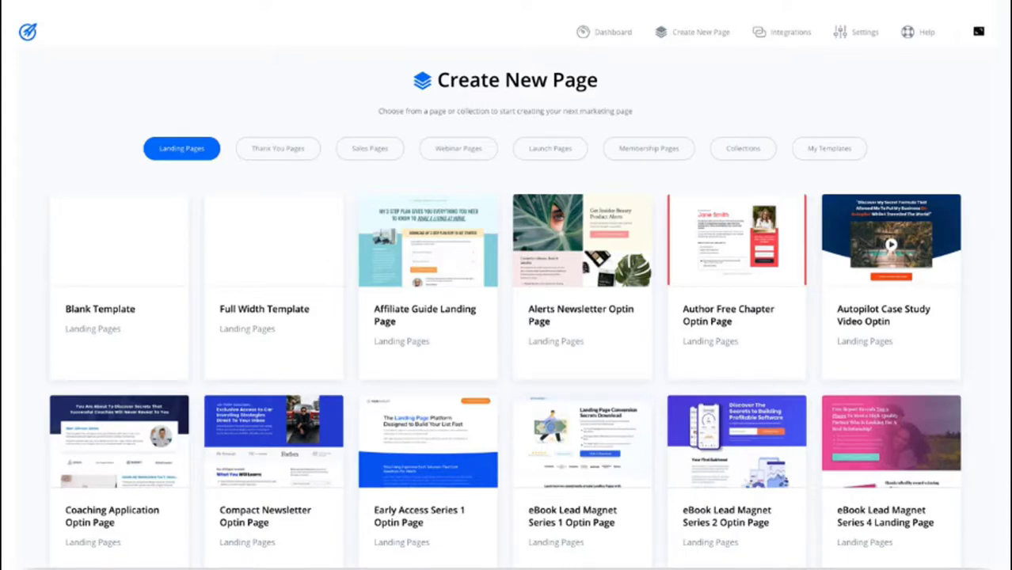
- Look through the landing, thank you and sales page templates offered for a new page
{"action": "scroll", "coordinate": [506, 316], "scroll_direction": "down", "scroll_amount": 3}
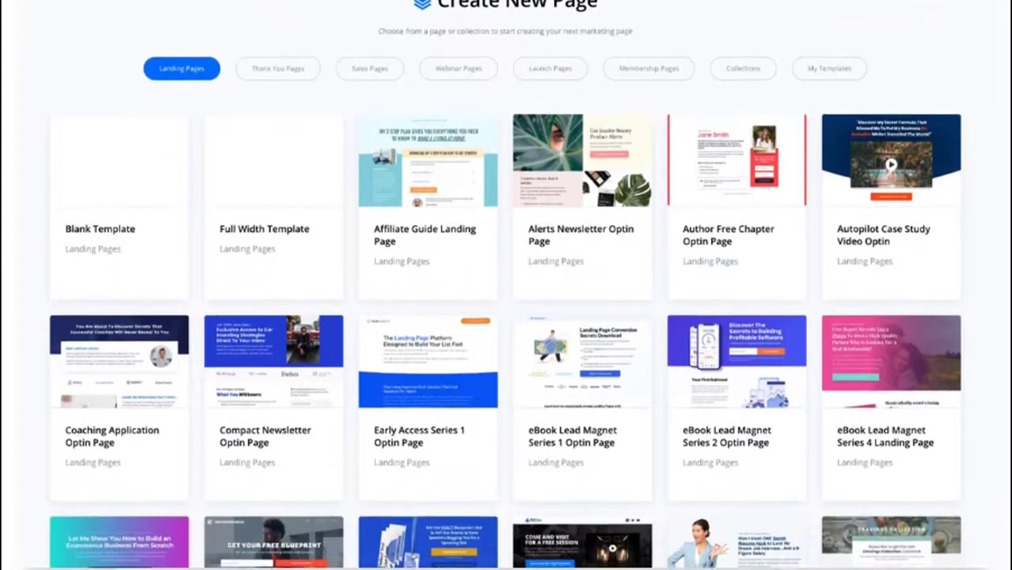
{"action": "scroll", "coordinate": [506, 285], "scroll_direction": "down", "scroll_amount": 4}
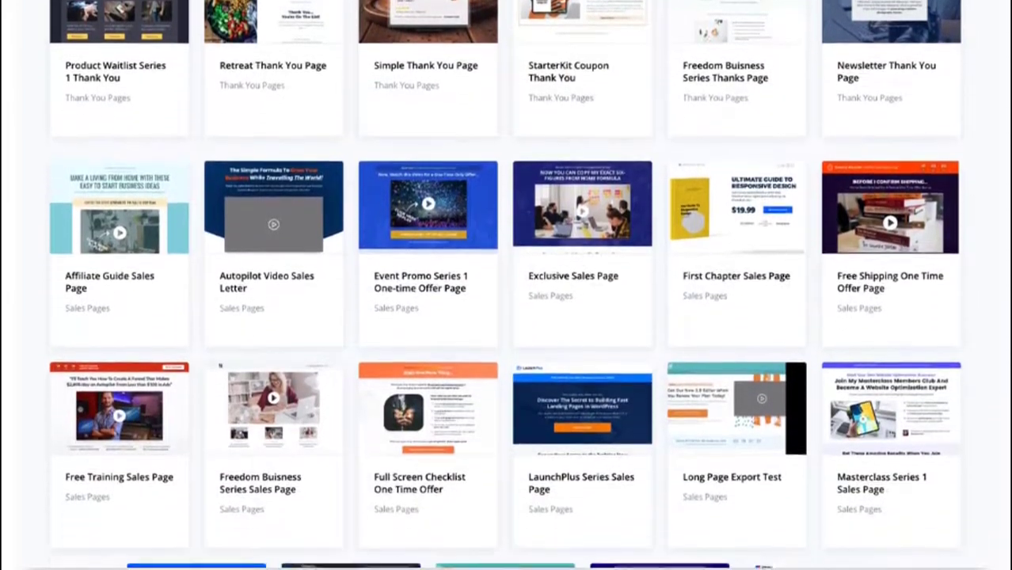
{"action": "scroll", "coordinate": [507, 285], "scroll_direction": "down", "scroll_amount": 1}
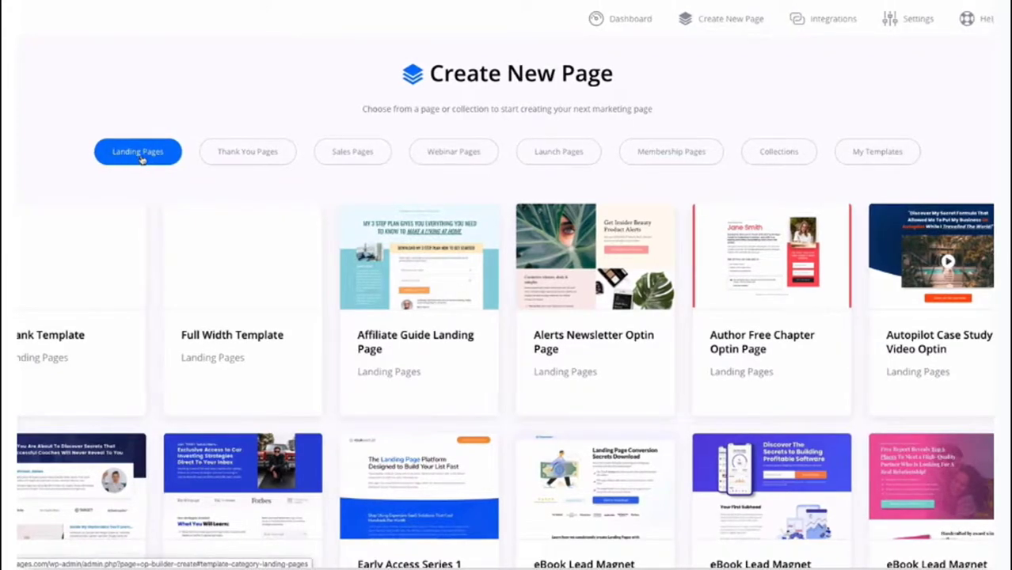
- Compare the new-page templates category by category: Thank You, Sales, Webinar, Launch and Membership Pages
{"action": "left_click", "coordinate": [253, 152]}
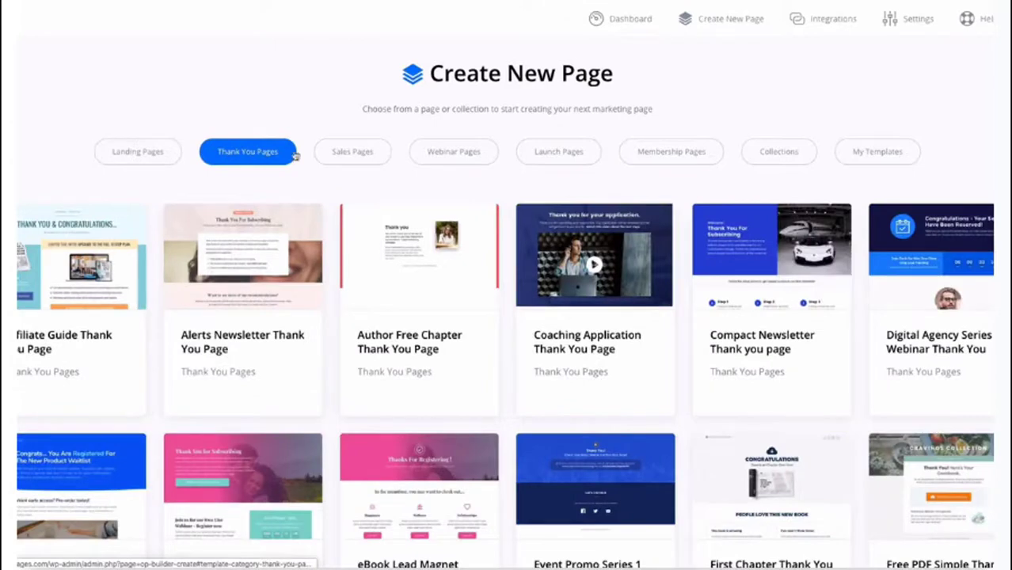
{"action": "left_click", "coordinate": [346, 153]}
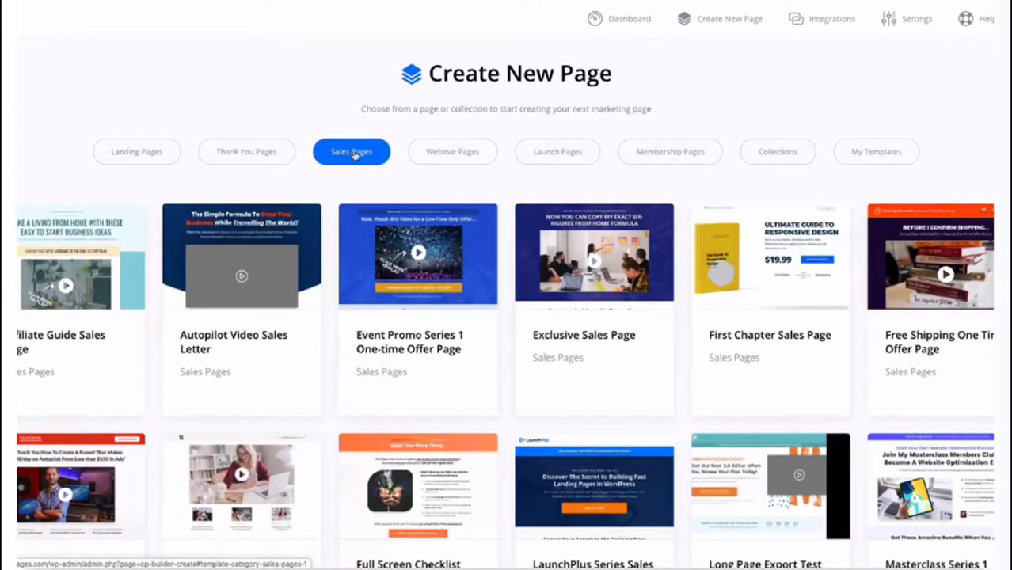
{"action": "left_click", "coordinate": [447, 152]}
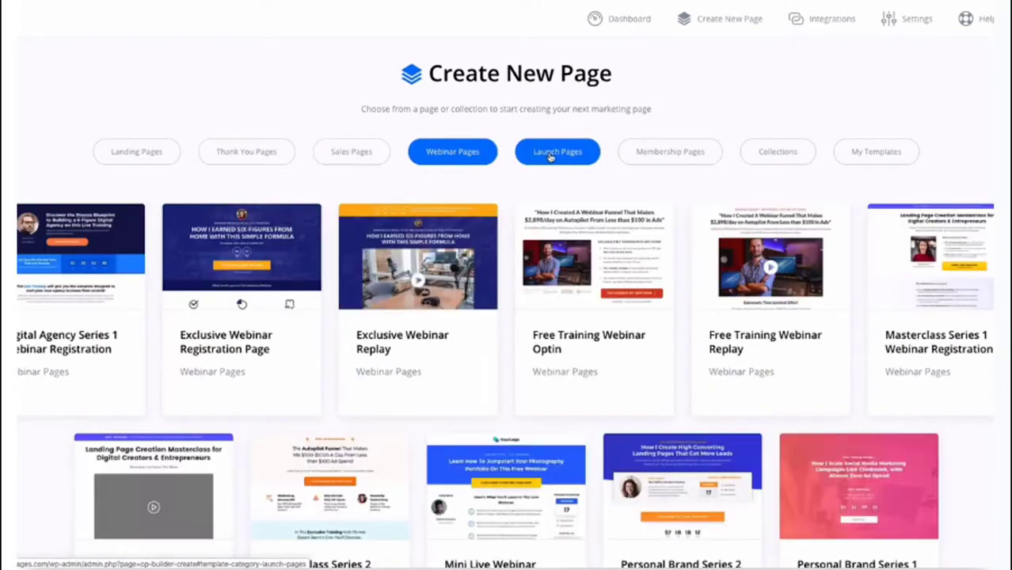
{"action": "left_click", "coordinate": [551, 155]}
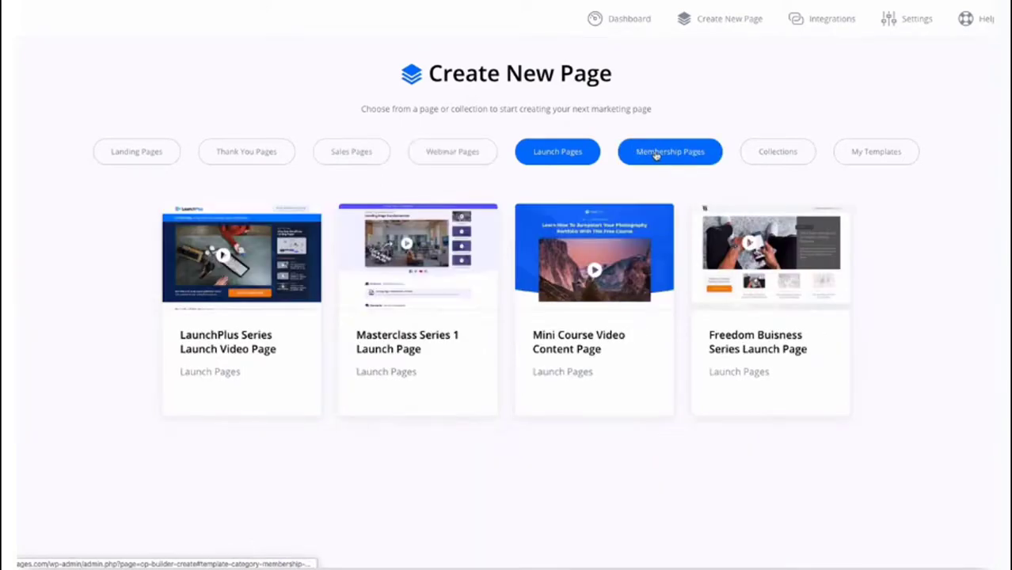
{"action": "left_click", "coordinate": [657, 155]}
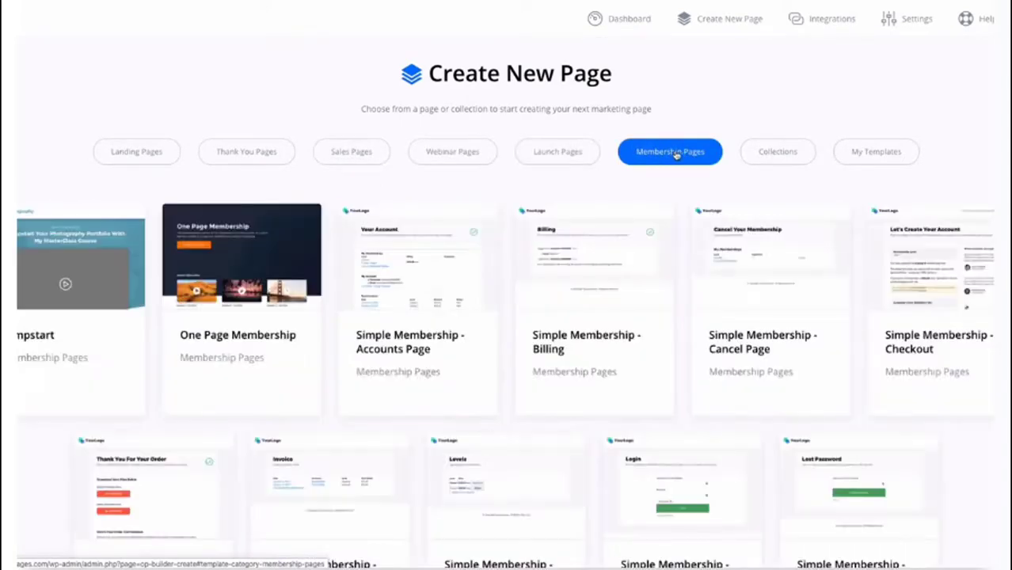
- Browse the template collections and view the contents of the Free Training and Masterclass Series 1 collections
{"action": "left_click", "coordinate": [767, 155]}
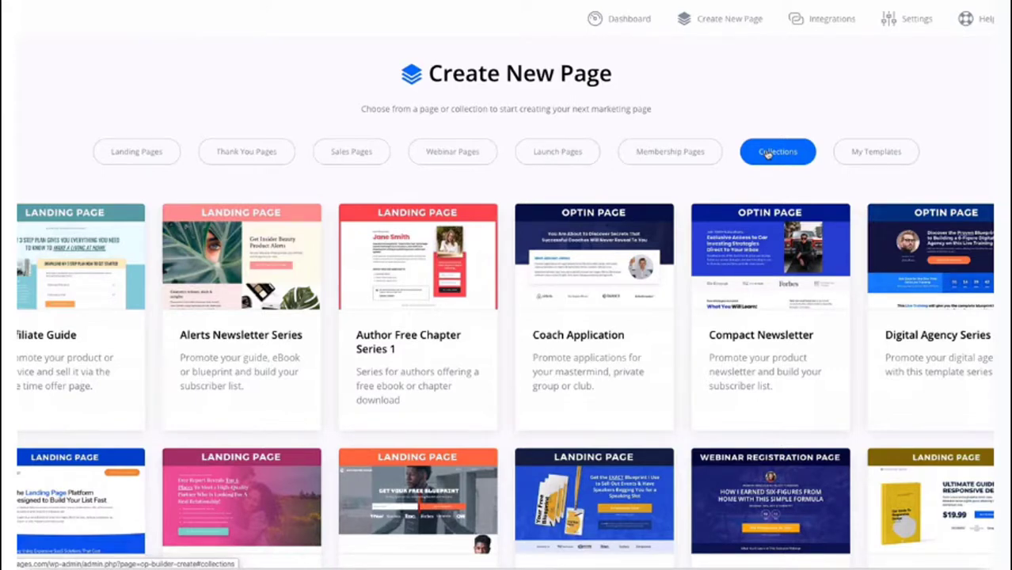
{"action": "scroll", "coordinate": [686, 176], "scroll_direction": "down", "scroll_amount": 2}
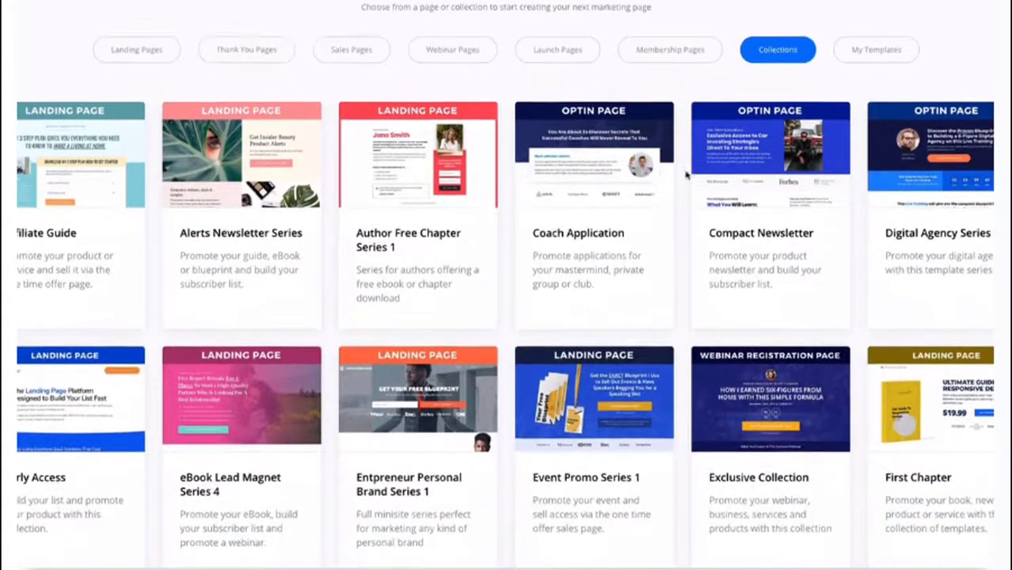
{"action": "scroll", "coordinate": [686, 176], "scroll_direction": "down", "scroll_amount": 3}
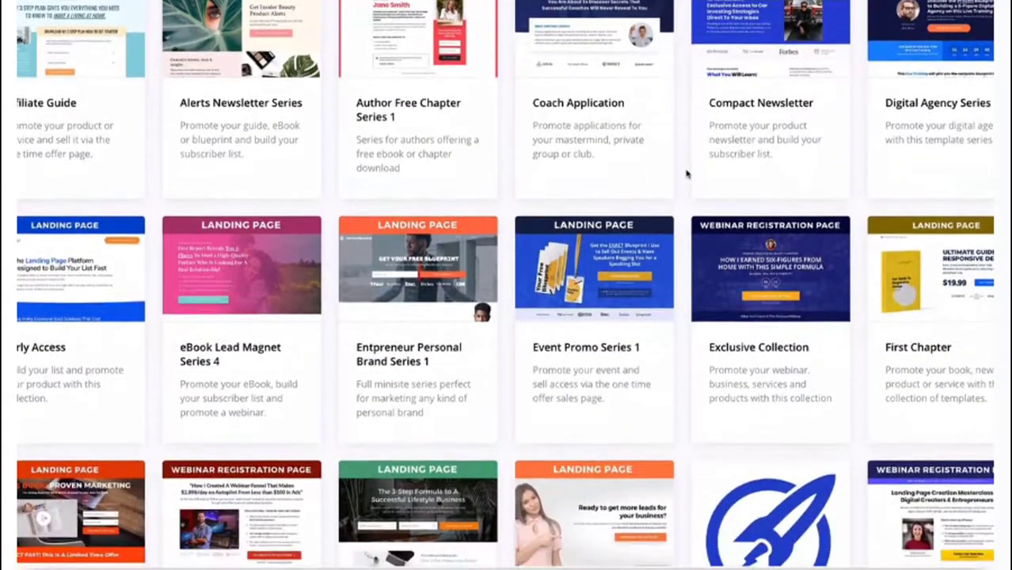
{"action": "scroll", "coordinate": [686, 176], "scroll_direction": "down", "scroll_amount": 2}
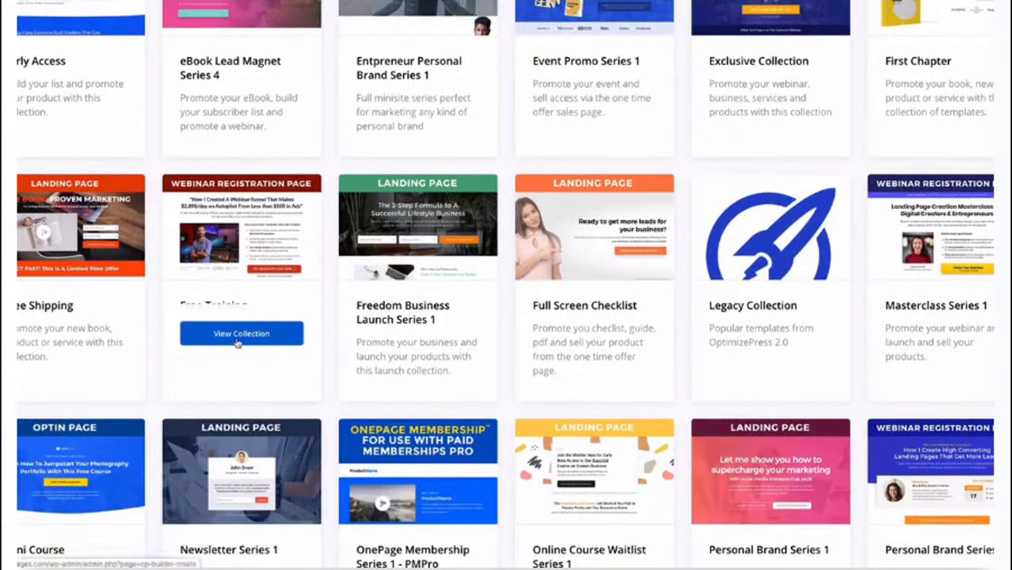
{"action": "left_click", "coordinate": [239, 337]}
{"action": "mouse_move", "coordinate": [500, 210]}
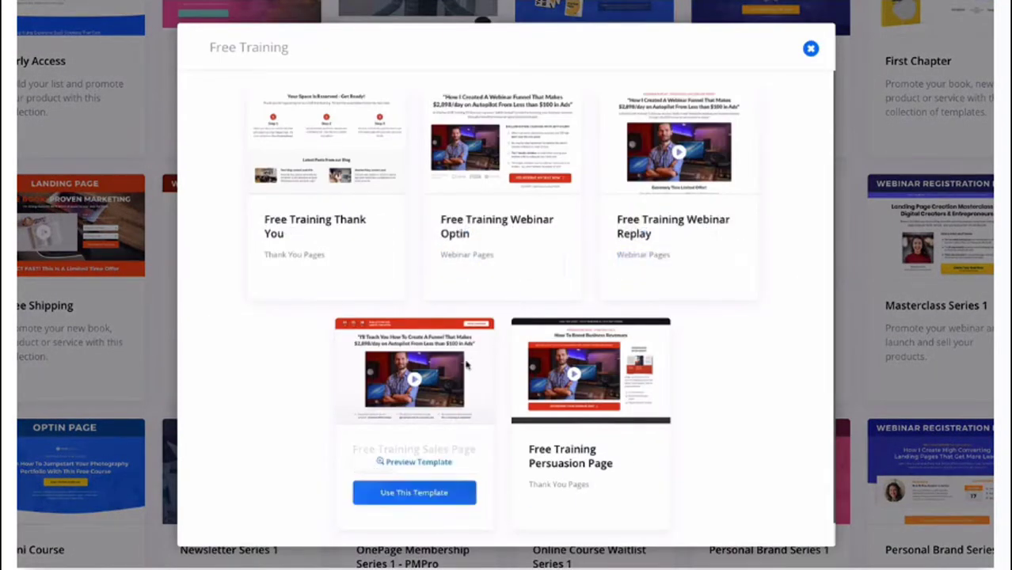
{"action": "left_click", "coordinate": [811, 49]}
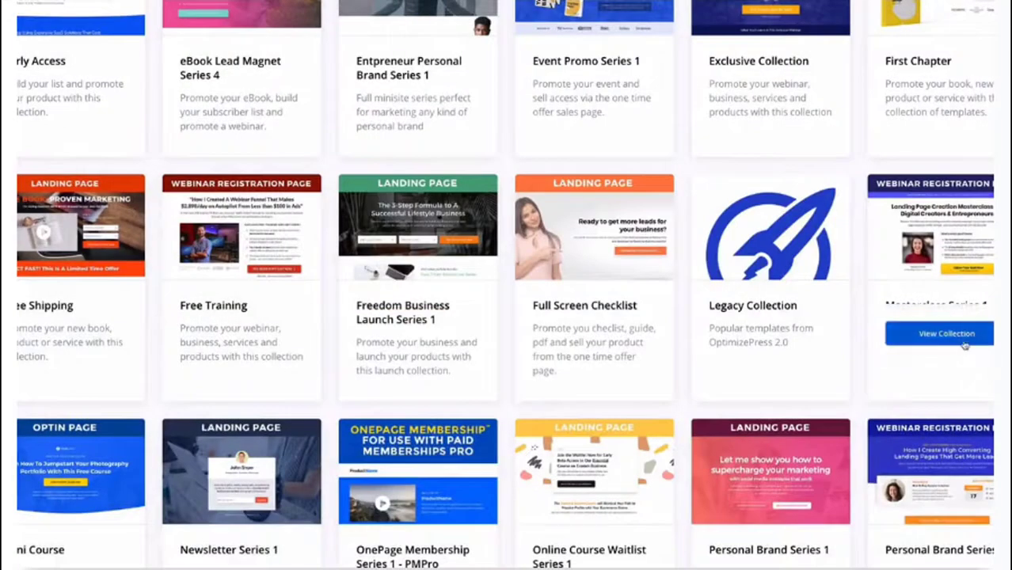
{"action": "left_click", "coordinate": [965, 340]}
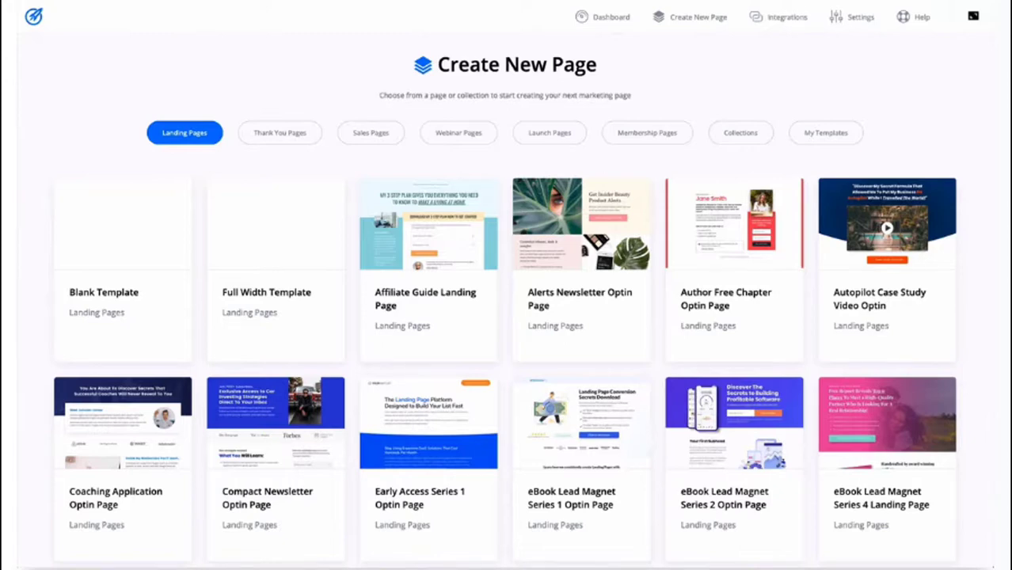
- Create a page from the landing page template headed "Leverage the Power of Social Media to Grow Your Business", entering a demo page title
{"action": "left_click", "coordinate": [741, 132]}
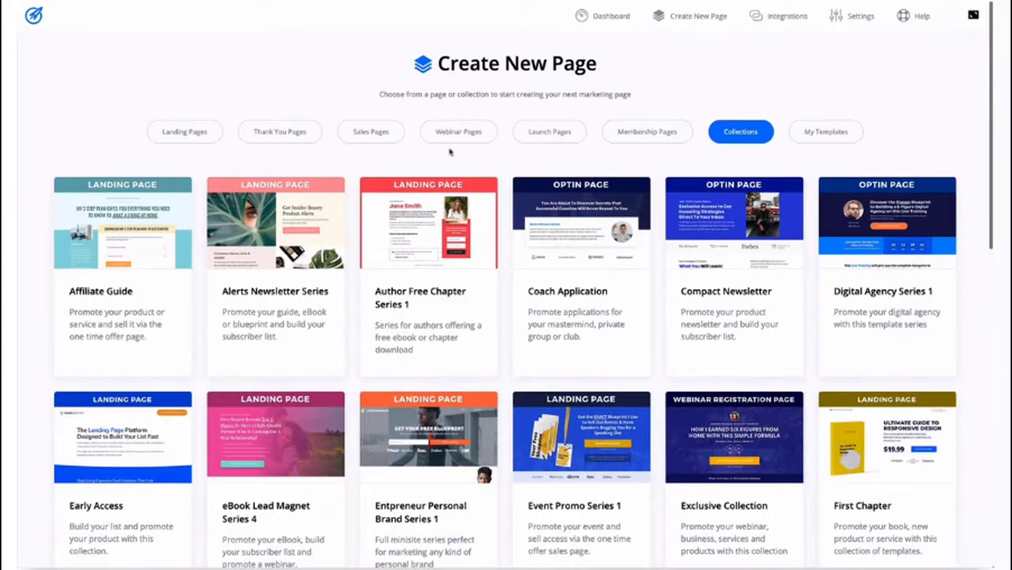
{"action": "left_click", "coordinate": [196, 133]}
{"action": "scroll", "coordinate": [373, 201], "scroll_direction": "down", "scroll_amount": 3}
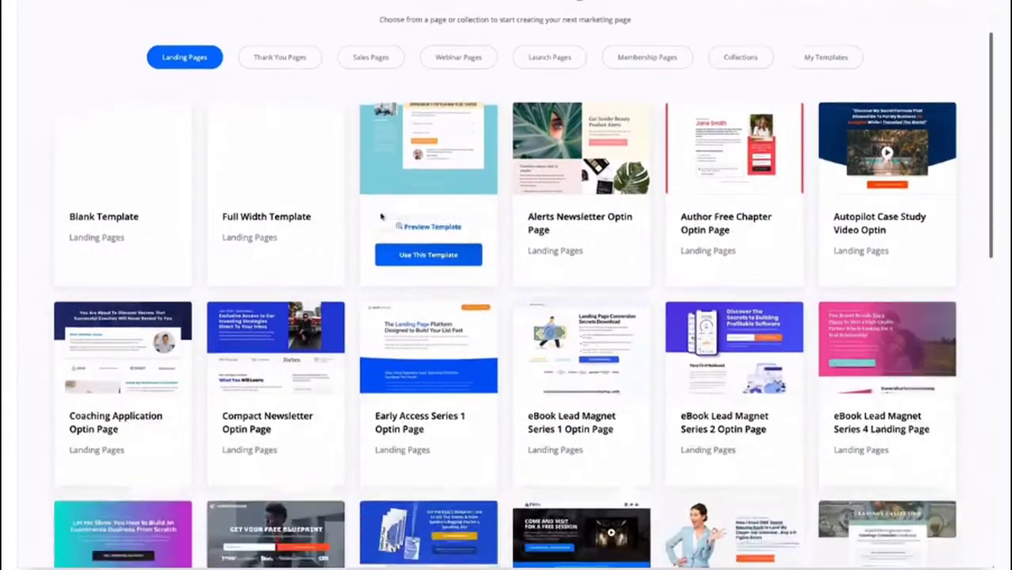
{"action": "scroll", "coordinate": [373, 201], "scroll_direction": "down", "scroll_amount": 5}
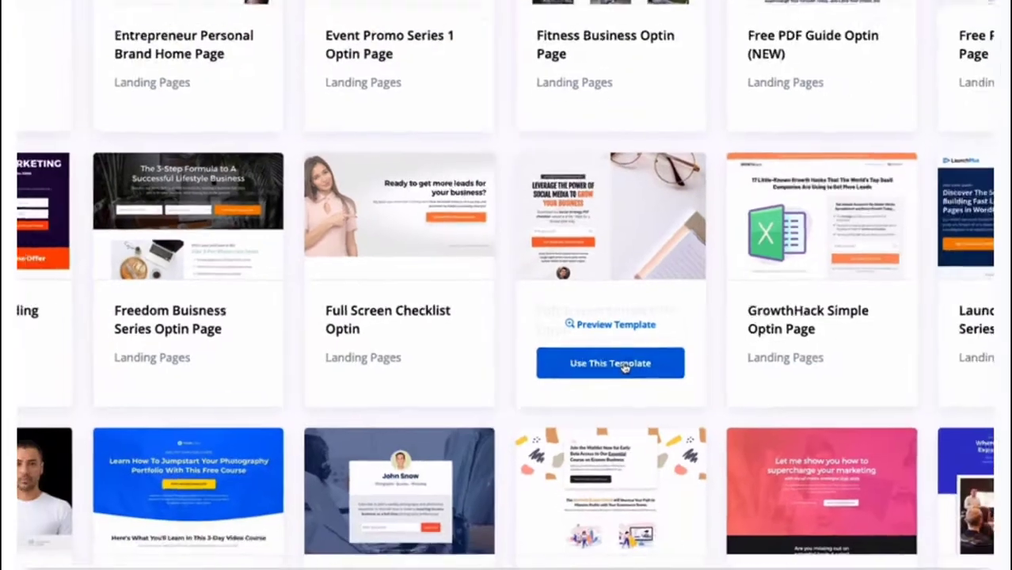
{"action": "left_click", "coordinate": [625, 367]}
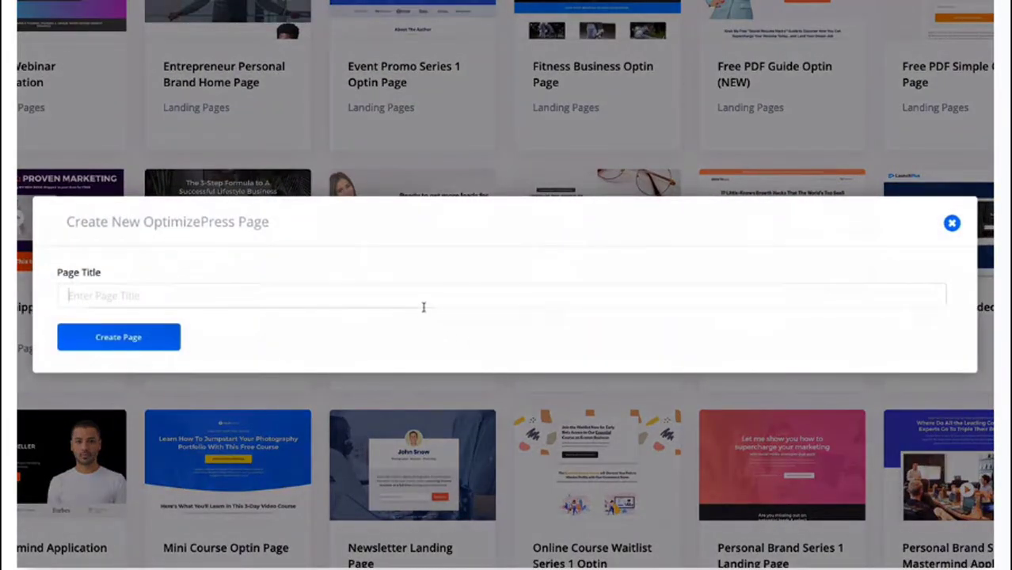
{"action": "type", "text": "Ian's Demo"}
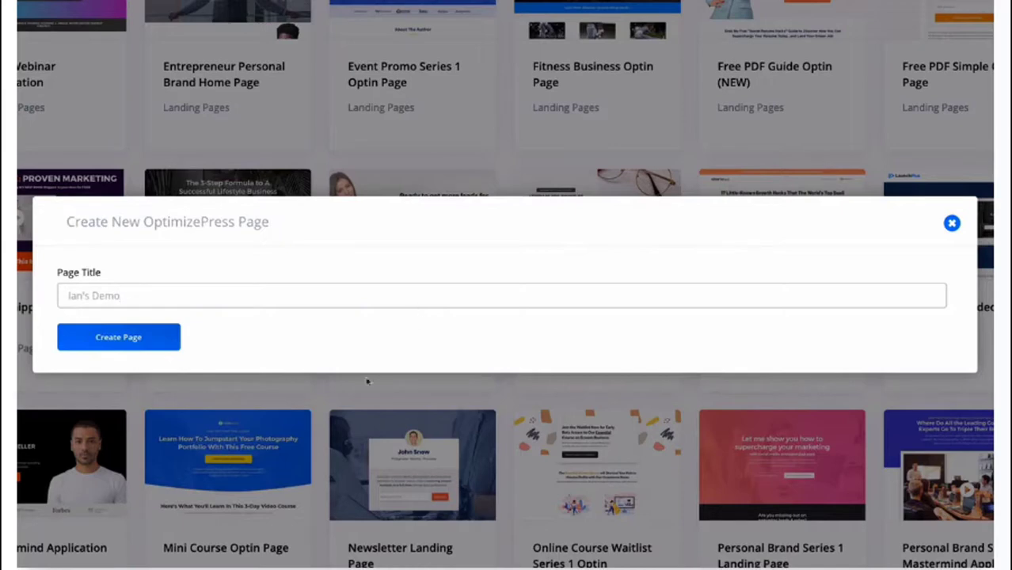
{"action": "left_click", "coordinate": [146, 335]}
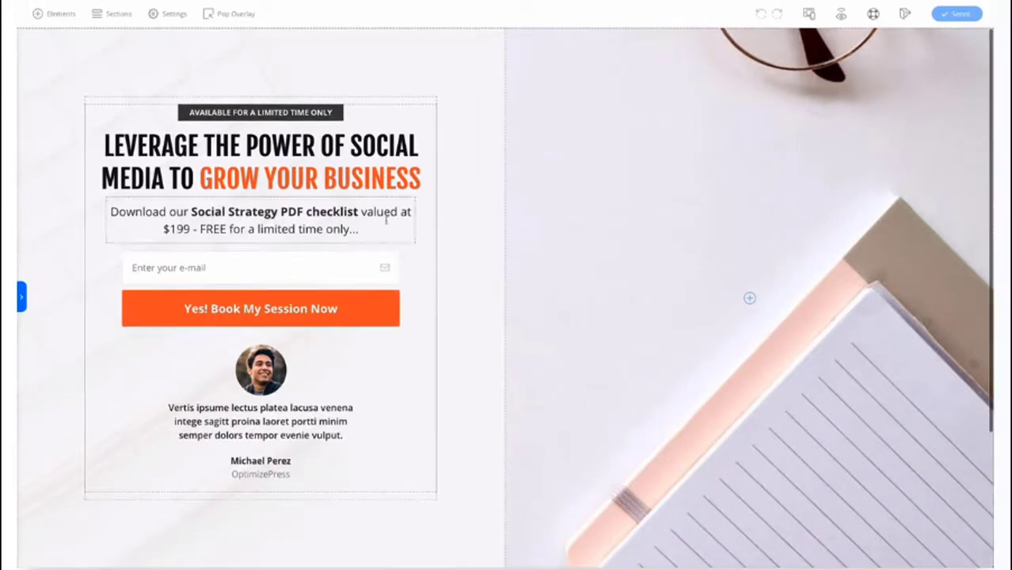
- Adjust the divider between the two page columns so the column holding the opt-in content is slightly wider than the image column
{"action": "left_click_drag", "start_coordinate": [506, 256], "coordinate": [682, 266]}
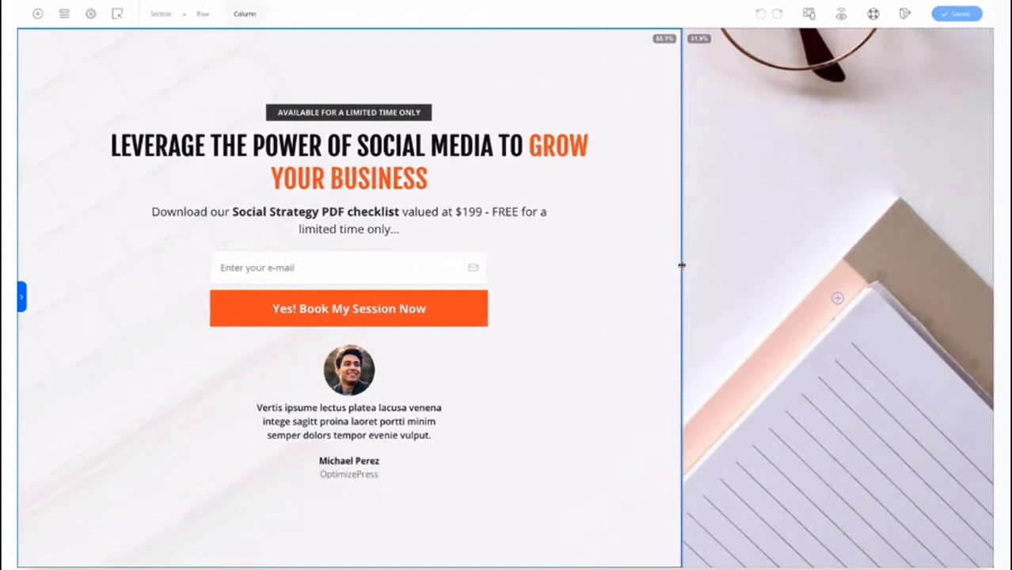
{"action": "left_click_drag", "start_coordinate": [682, 265], "coordinate": [515, 265]}
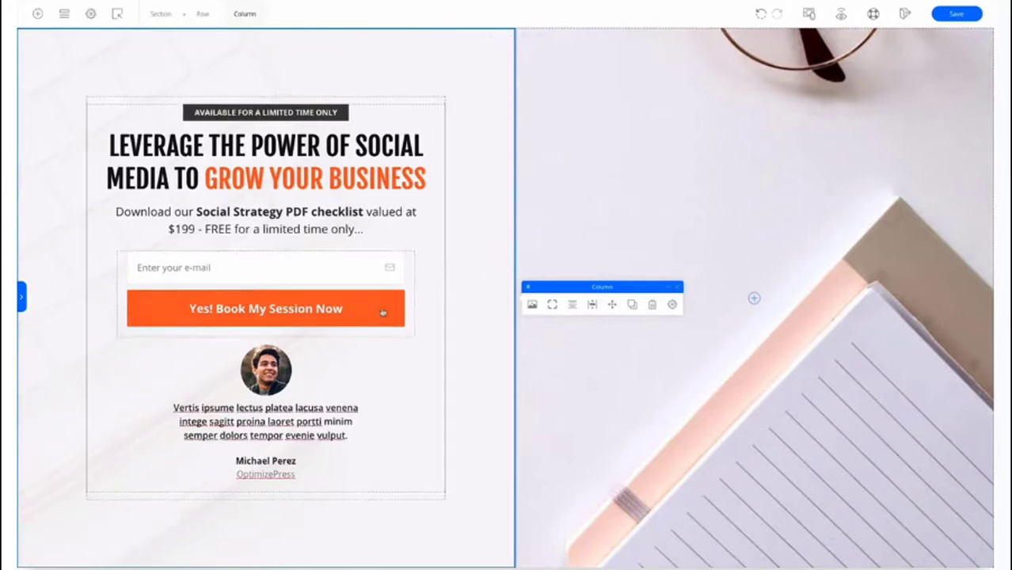
- Try increasing the spacing above the testimonial and below the subheading text about the checklist
{"action": "left_click", "coordinate": [215, 341]}
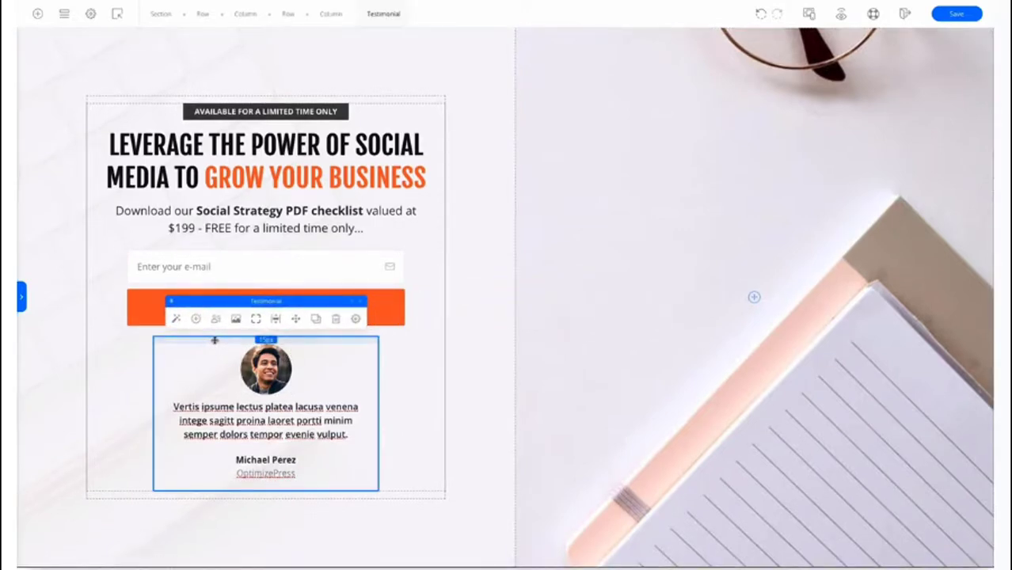
{"action": "left_click_drag", "start_coordinate": [215, 341], "coordinate": [216, 372]}
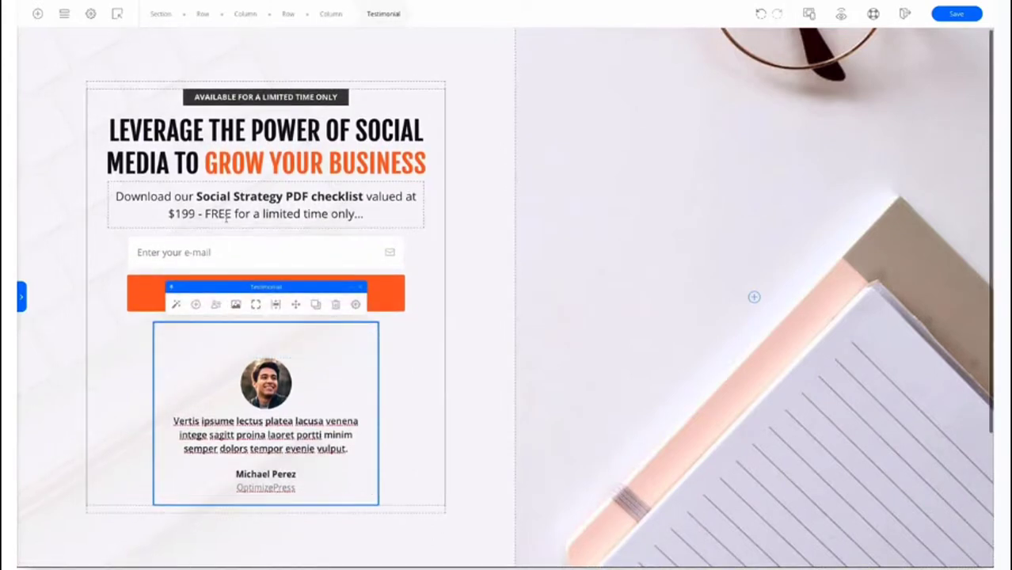
{"action": "left_click", "coordinate": [155, 220]}
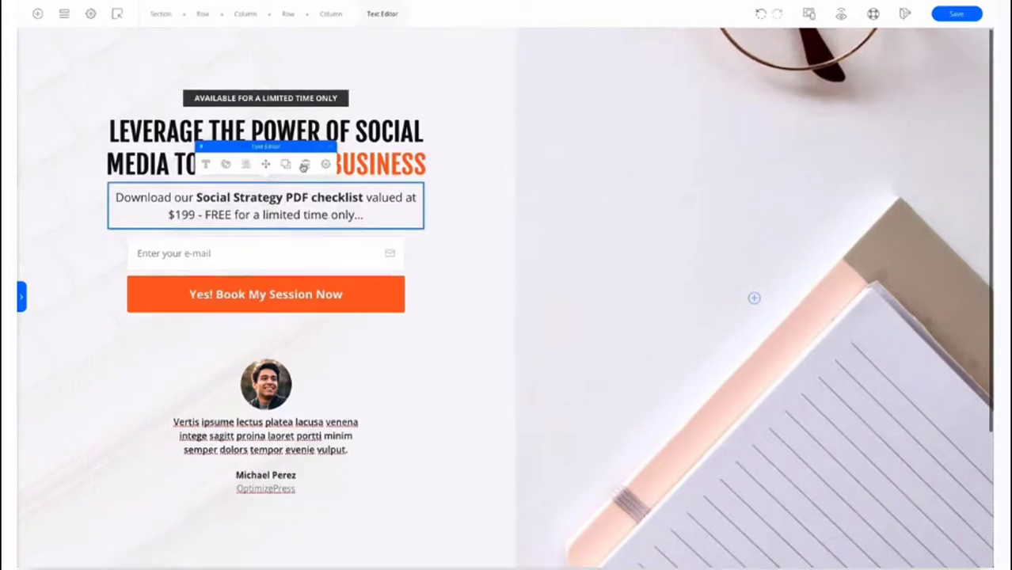
{"action": "left_click_drag", "start_coordinate": [254, 229], "coordinate": [254, 249]}
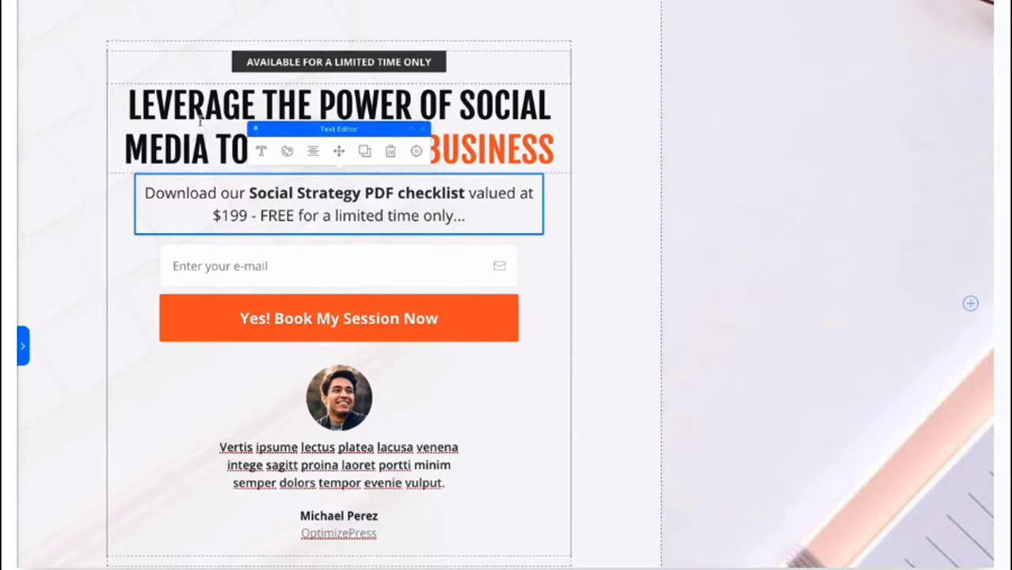
- Set the headline's font size to 53 px
{"action": "left_click", "coordinate": [204, 119]}
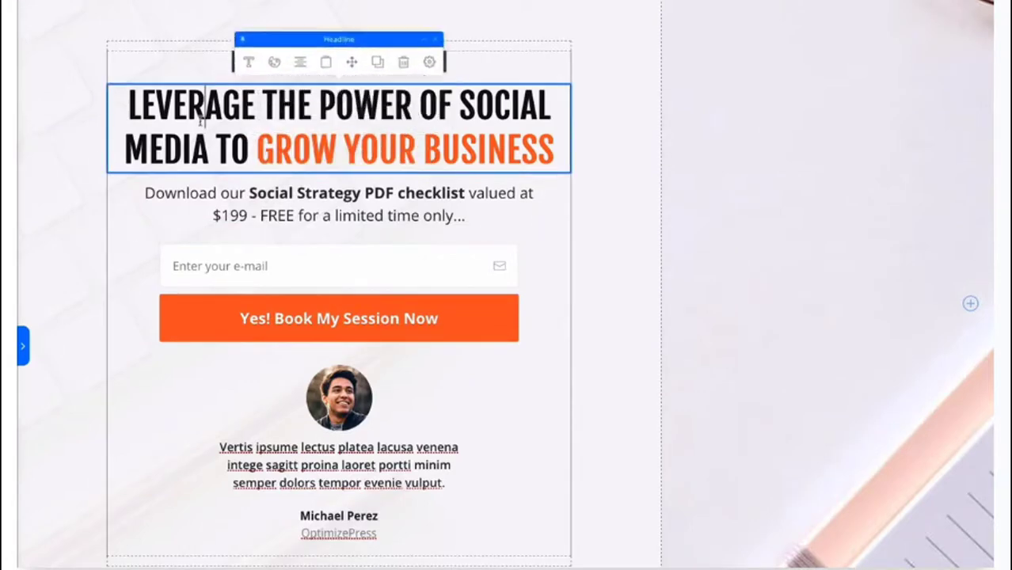
{"action": "left_click", "coordinate": [249, 63]}
{"action": "left_click", "coordinate": [544, 43]}
{"action": "mouse_move", "coordinate": [542, 96]}
{"action": "left_mouse_down"}
{"action": "mouse_move", "coordinate": [556, 97]}
{"action": "mouse_move", "coordinate": [540, 97]}
{"action": "left_mouse_up"}
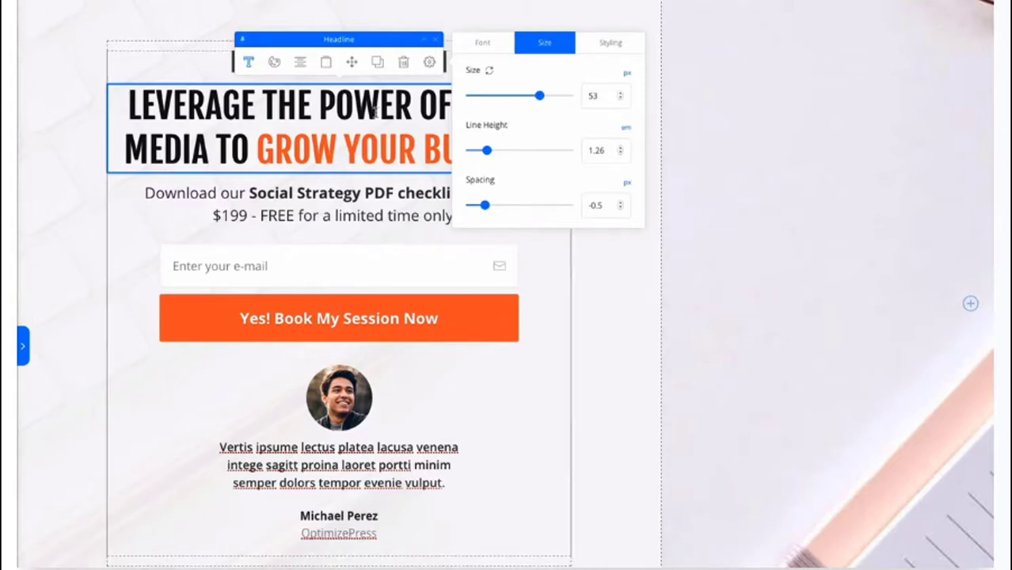
- Recolour the headline words "GROW YOUR BUSINESS" with the recent teal colour #188e7f
{"action": "left_click", "coordinate": [258, 147]}
{"action": "left_click_drag", "start_coordinate": [258, 147], "coordinate": [554, 149]}
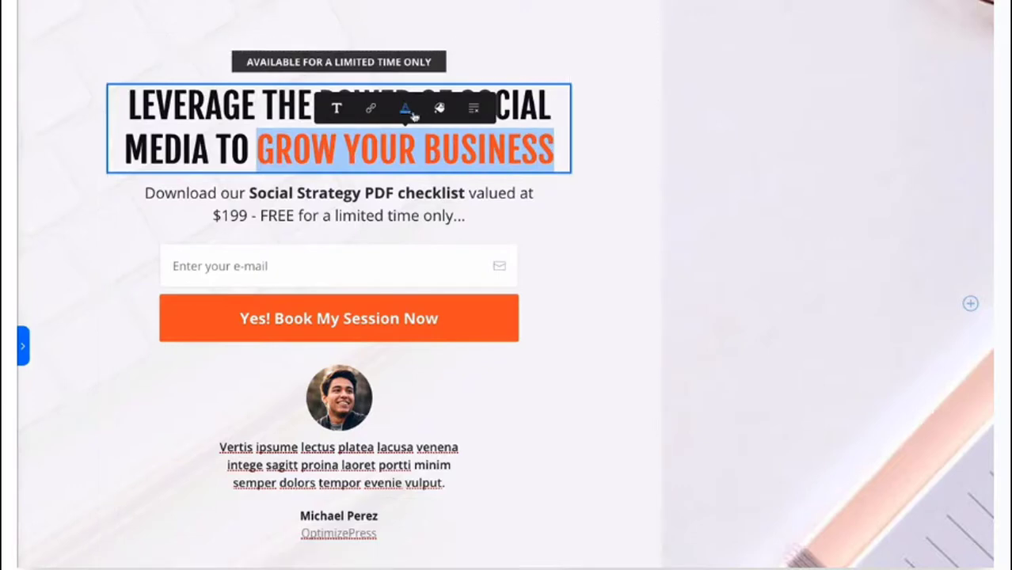
{"action": "left_click", "coordinate": [405, 107]}
{"action": "left_click", "coordinate": [339, 253]}
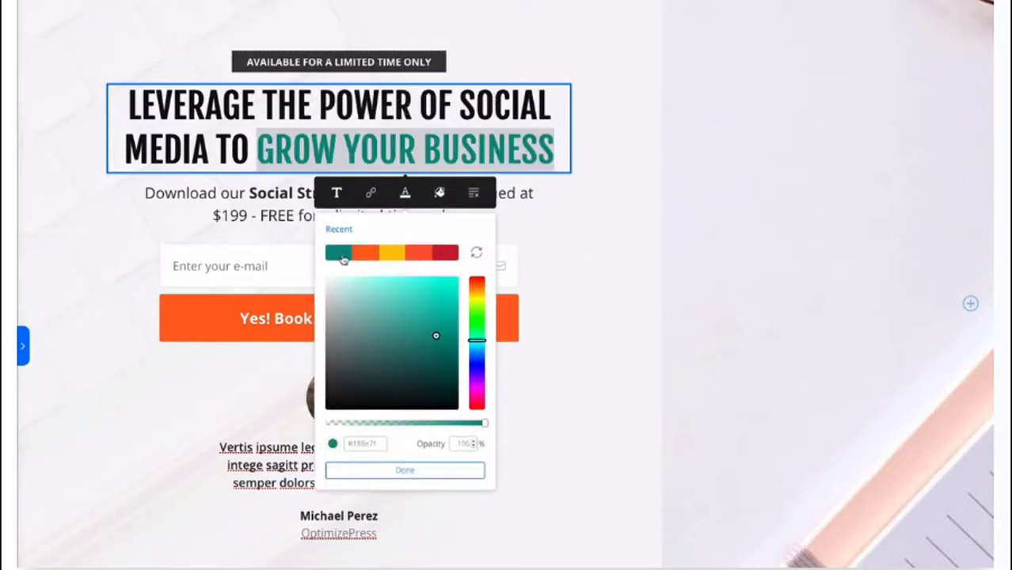
- Try a green background on the "Yes! Book My Session Now" button and settle on the recent teal colour
{"action": "scroll", "coordinate": [207, 305], "scroll_direction": "up", "scroll_amount": 1}
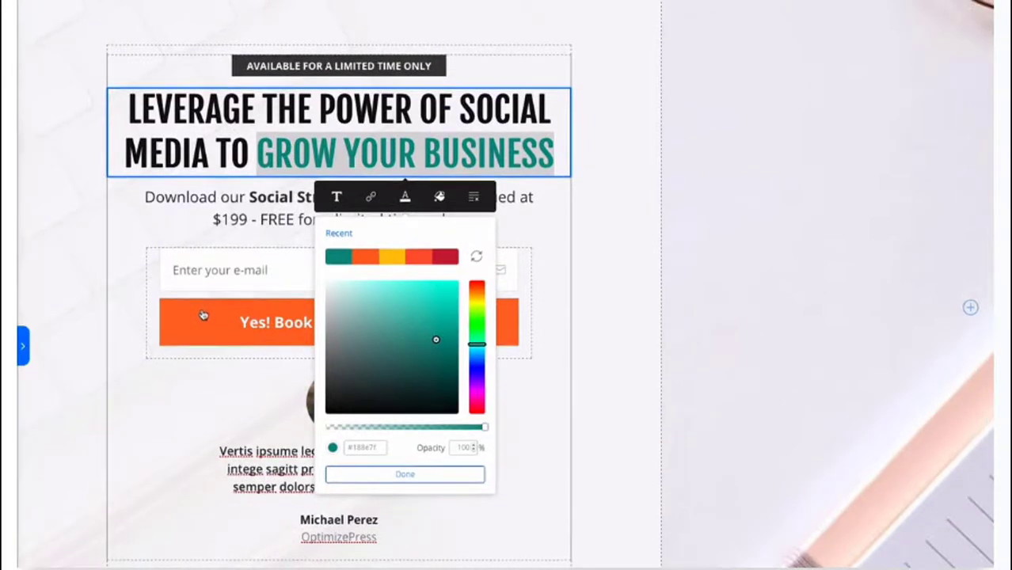
{"action": "left_click", "coordinate": [203, 318]}
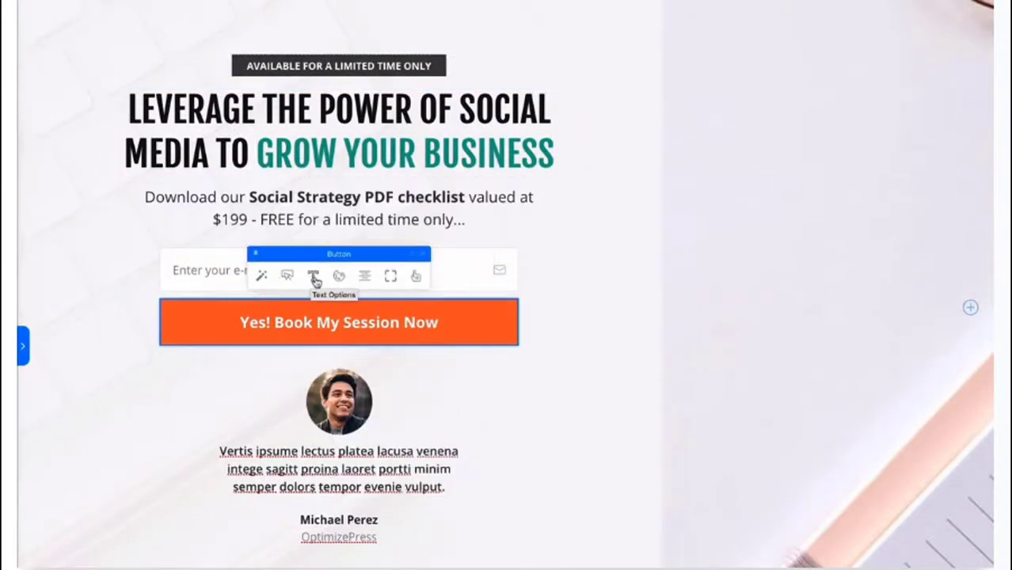
{"action": "left_click", "coordinate": [339, 277]}
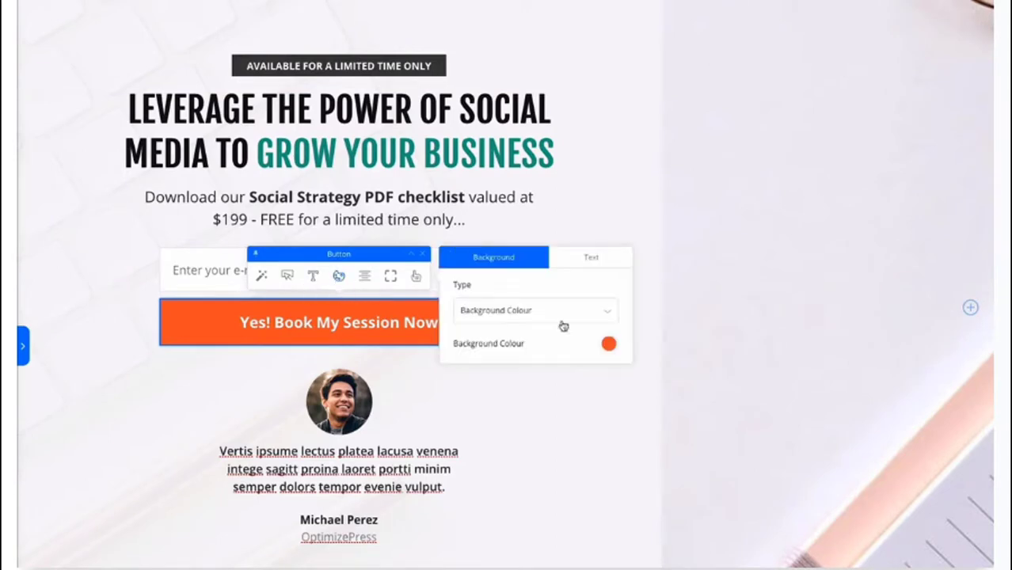
{"action": "left_click", "coordinate": [608, 344]}
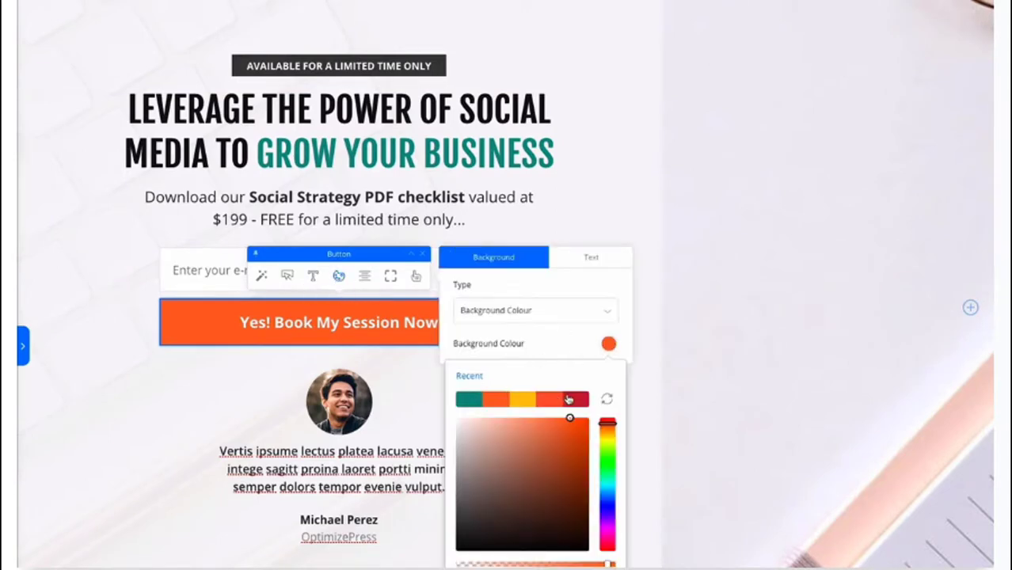
{"action": "left_click_drag", "start_coordinate": [569, 433], "coordinate": [608, 457]}
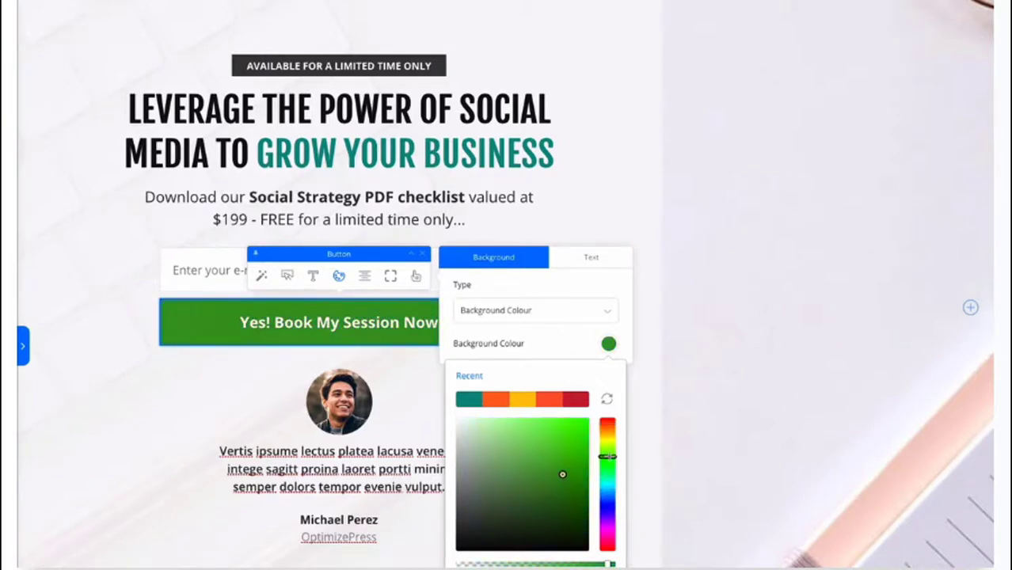
{"action": "left_click", "coordinate": [471, 403]}
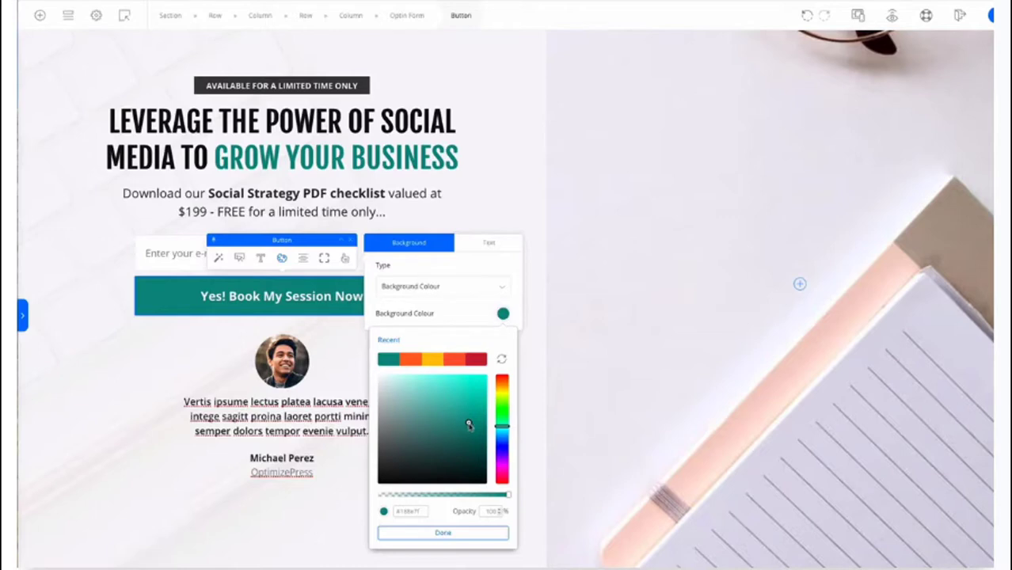
- Try a Video element in the empty column over the notebook image and undo the insertion
{"action": "left_click", "coordinate": [41, 15]}
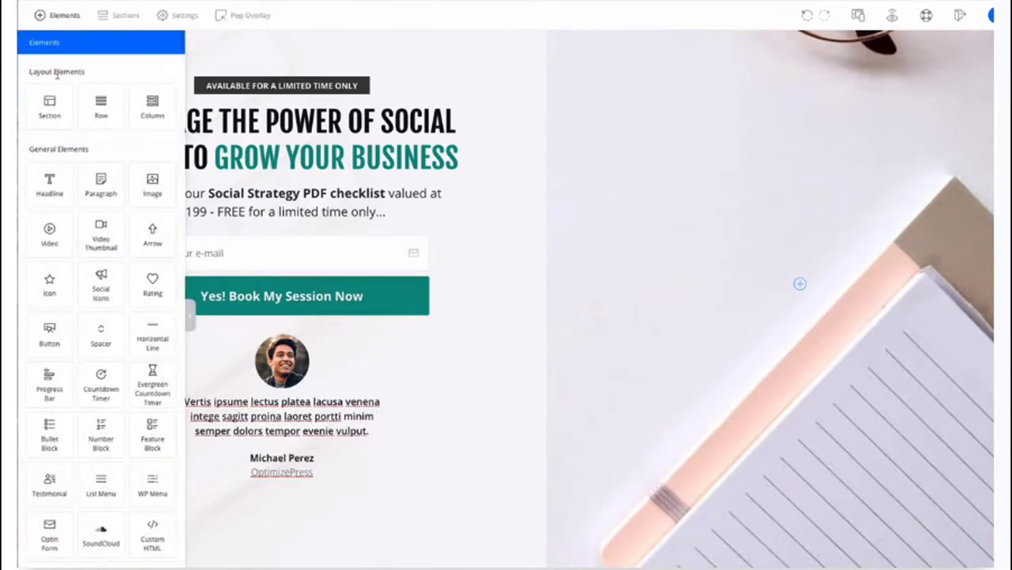
{"action": "scroll", "coordinate": [75, 167], "scroll_direction": "down", "scroll_amount": 1}
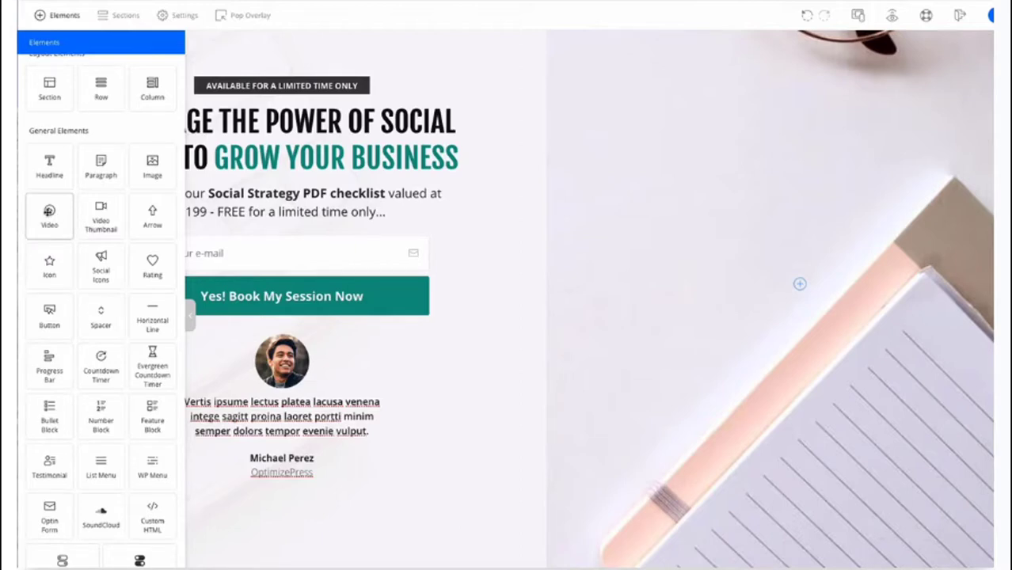
{"action": "left_click_drag", "start_coordinate": [48, 211], "coordinate": [794, 287]}
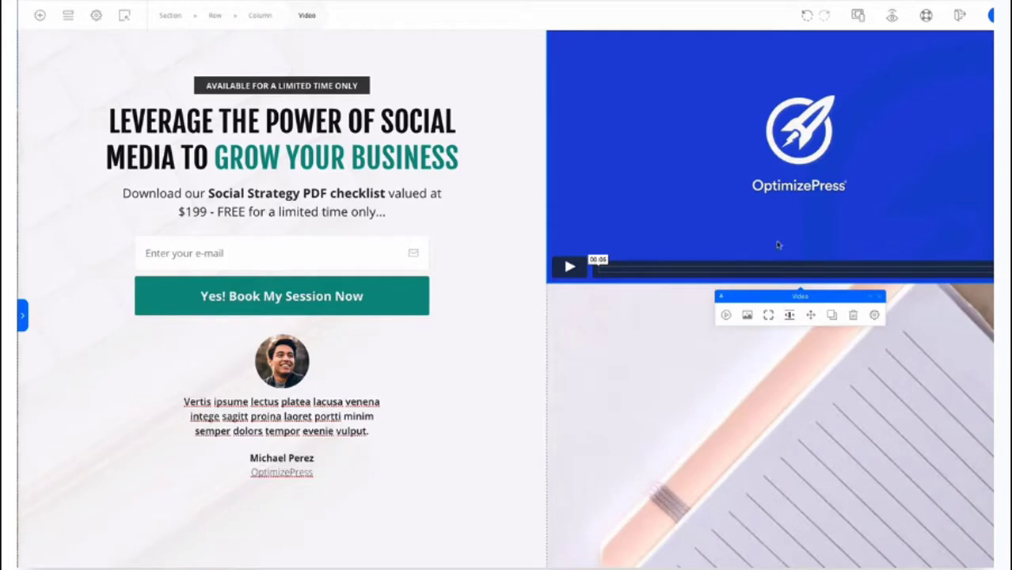
{"action": "left_click", "coordinate": [806, 17]}
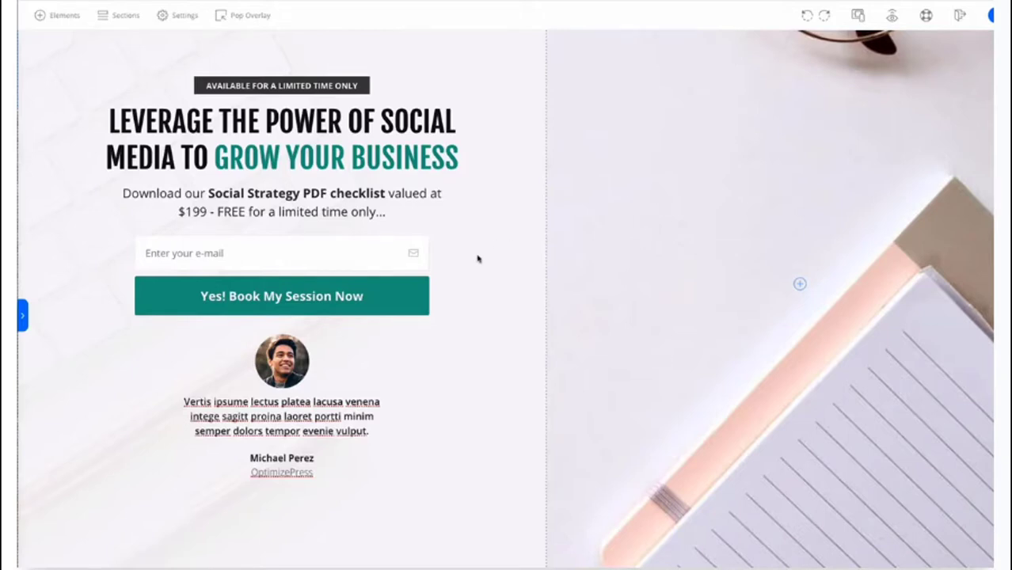
- Apply the third preset, with a bordered email field and a green button, to the whole opt-in form
{"action": "left_click", "coordinate": [370, 235]}
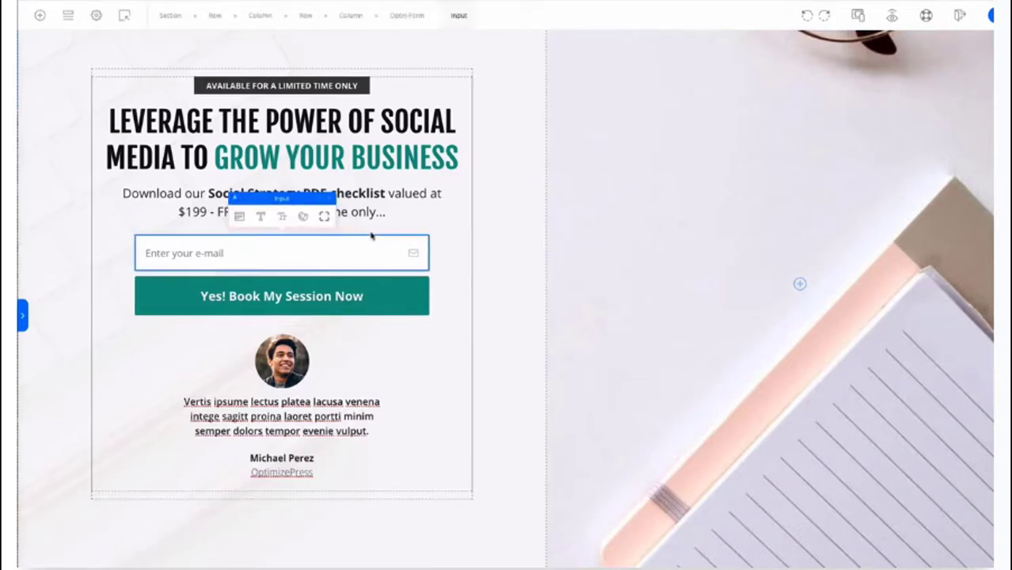
{"action": "left_click", "coordinate": [400, 15]}
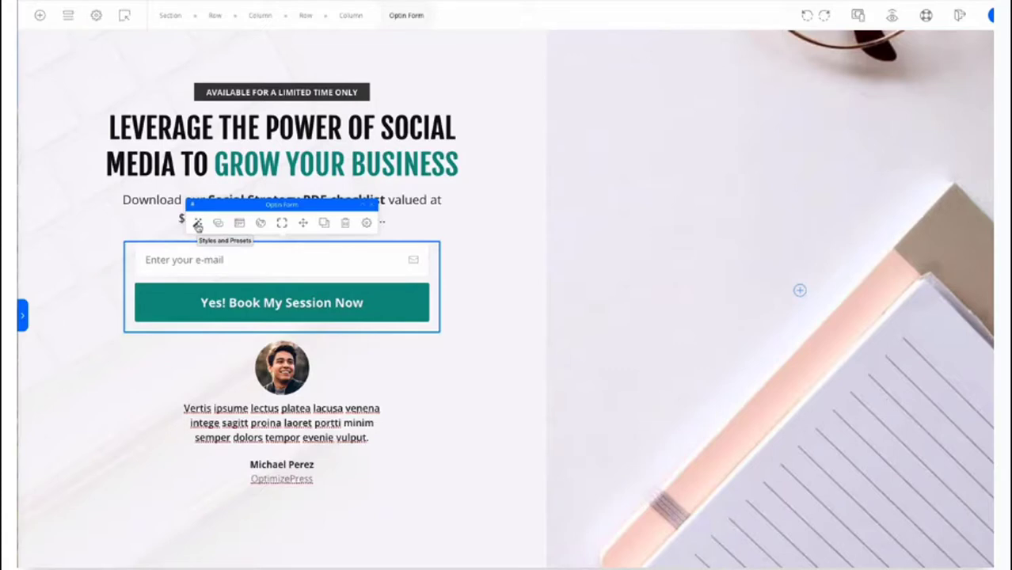
{"action": "left_click", "coordinate": [198, 226]}
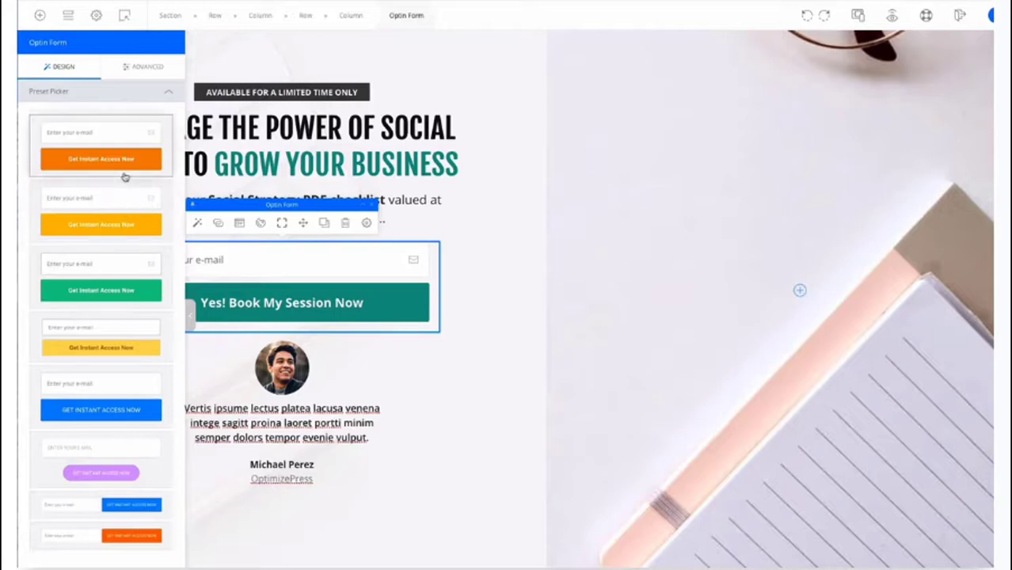
{"action": "left_click", "coordinate": [101, 281]}
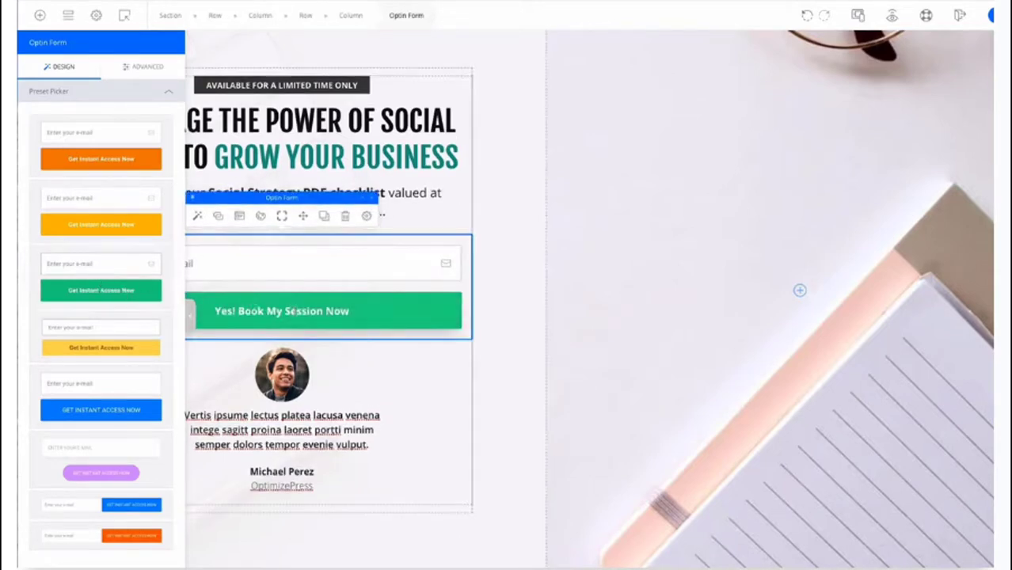
{"action": "left_click", "coordinate": [190, 315]}
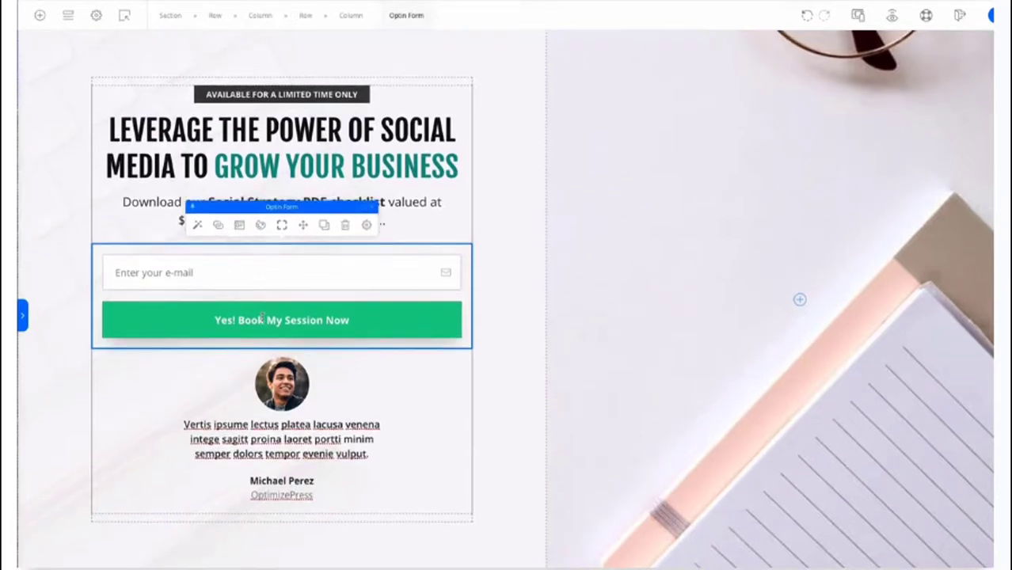
{"action": "mouse_move", "coordinate": [466, 342]}
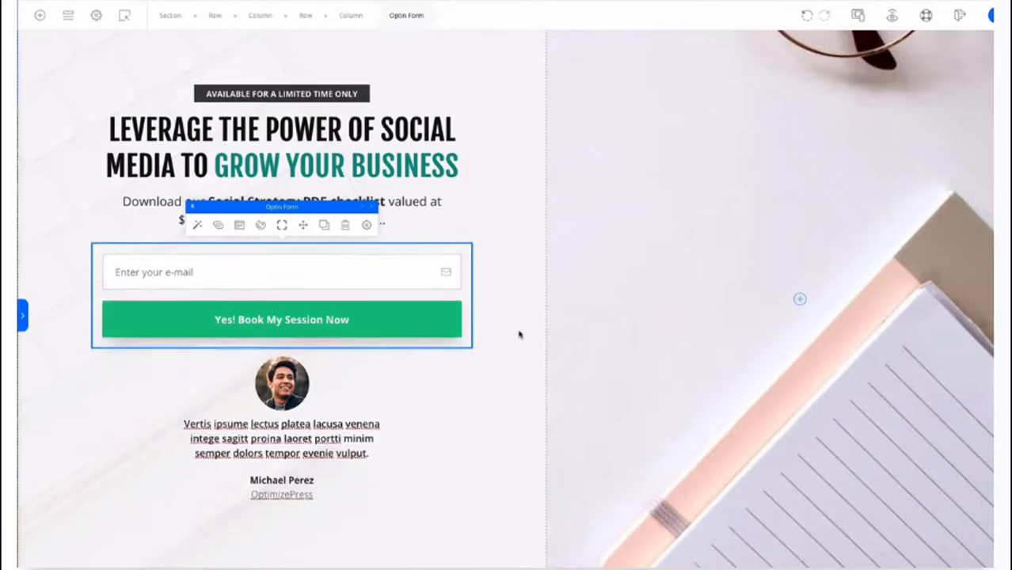
- Browse the style presets available for the testimonial and for the opt-in form's button
{"action": "left_click", "coordinate": [484, 376]}
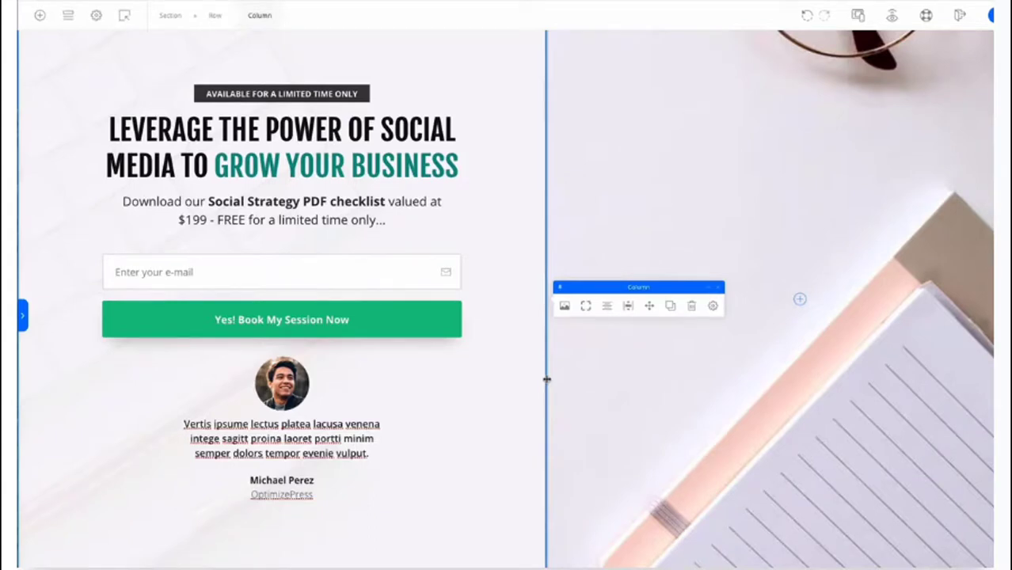
{"action": "left_click", "coordinate": [283, 355]}
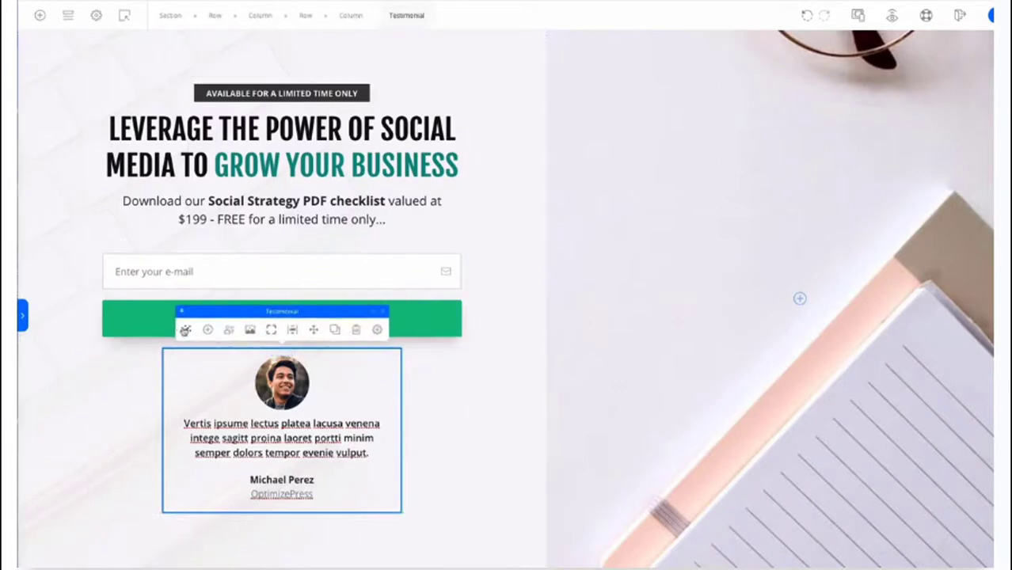
{"action": "left_click", "coordinate": [184, 330]}
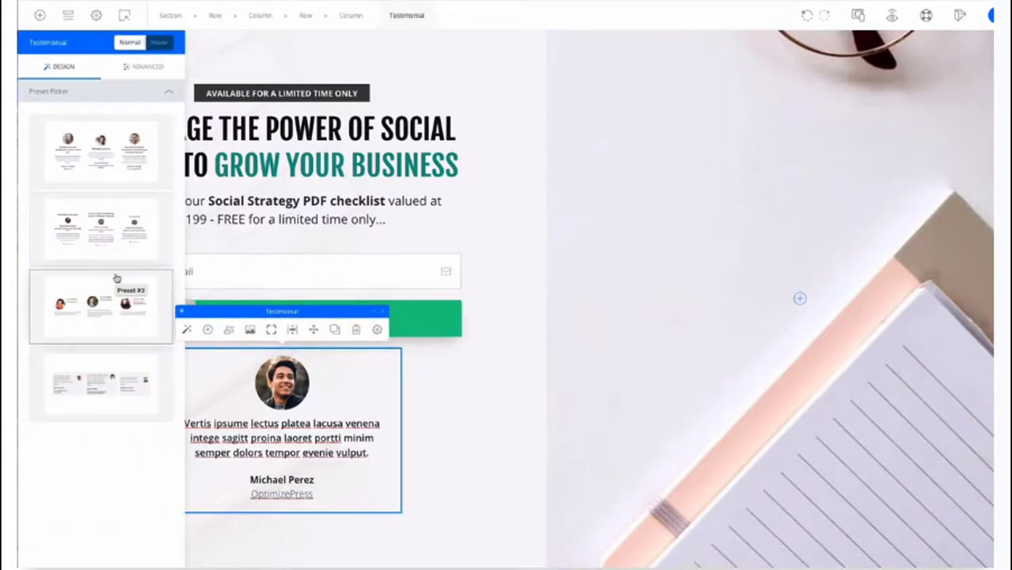
{"action": "left_click", "coordinate": [432, 320]}
{"action": "left_click", "coordinate": [220, 282]}
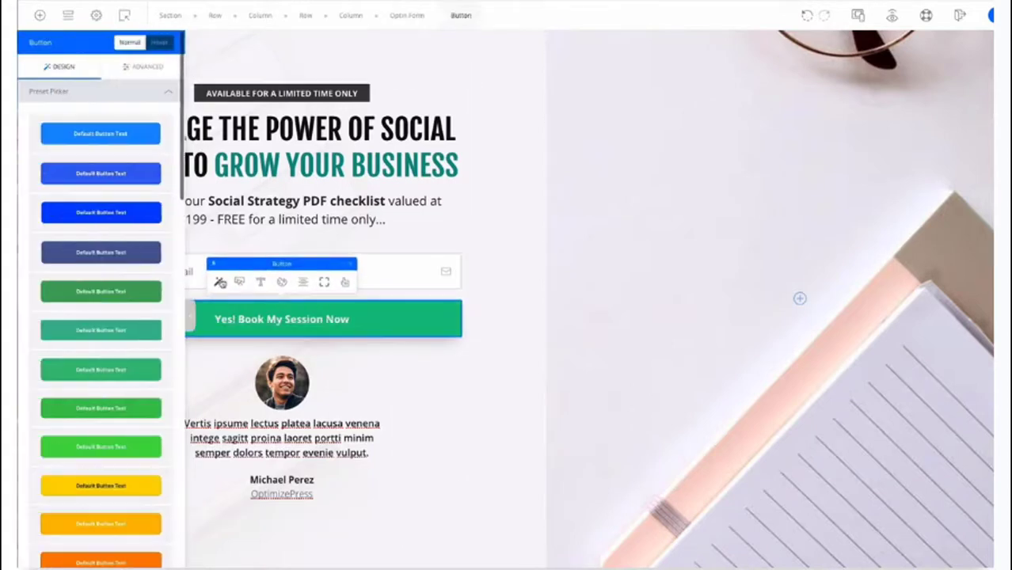
{"action": "scroll", "coordinate": [80, 231], "scroll_direction": "down", "scroll_amount": 5}
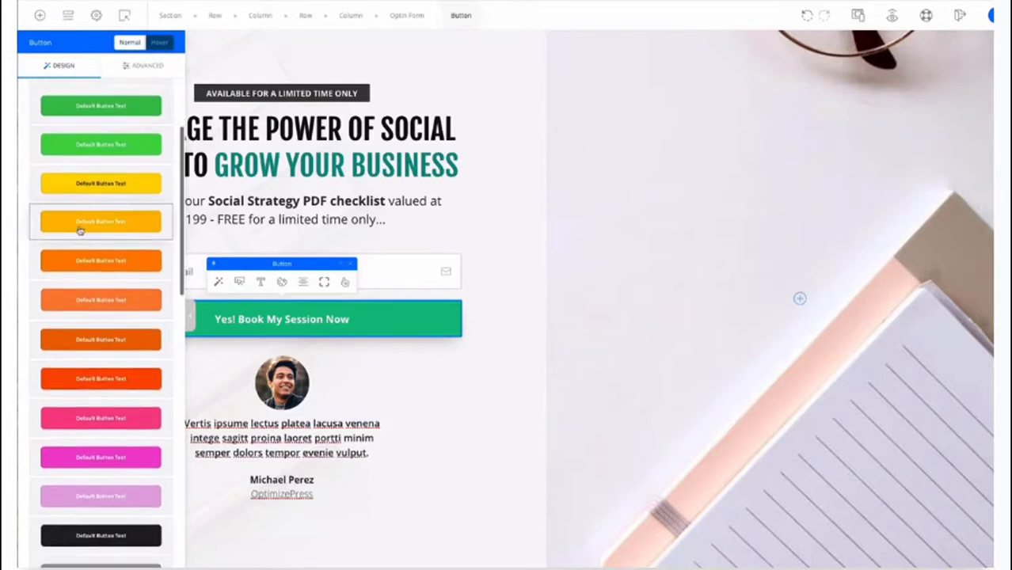
{"action": "scroll", "coordinate": [80, 230], "scroll_direction": "down", "scroll_amount": 7}
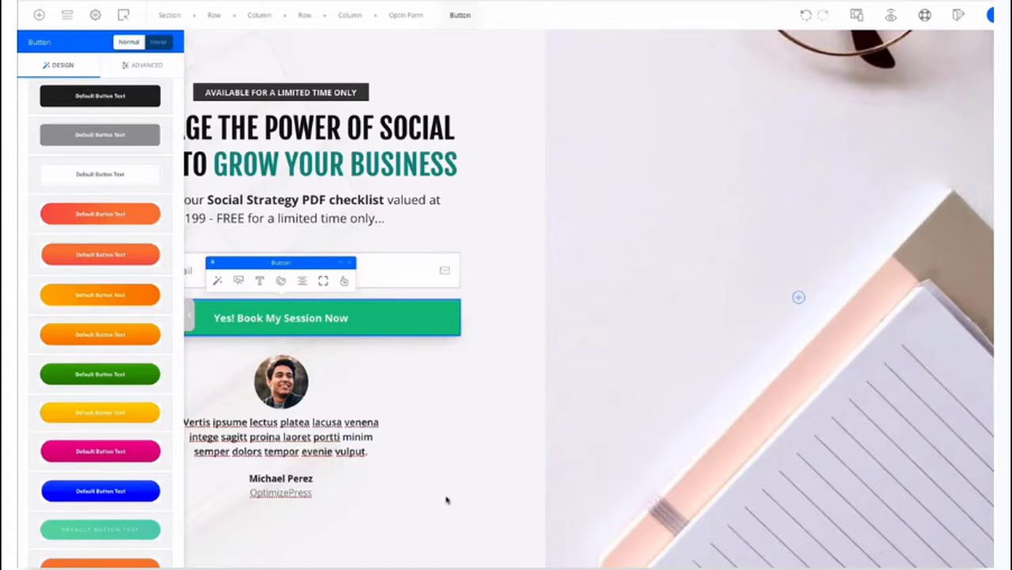
{"action": "left_click", "coordinate": [190, 319]}
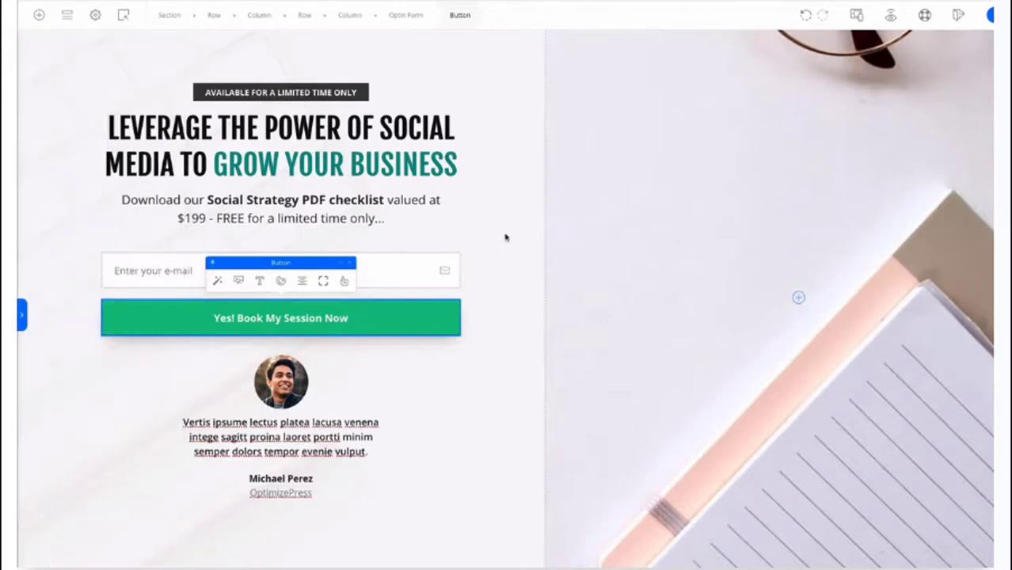
- Undo the green preset applied to the opt-in form
{"action": "left_click", "coordinate": [805, 16]}
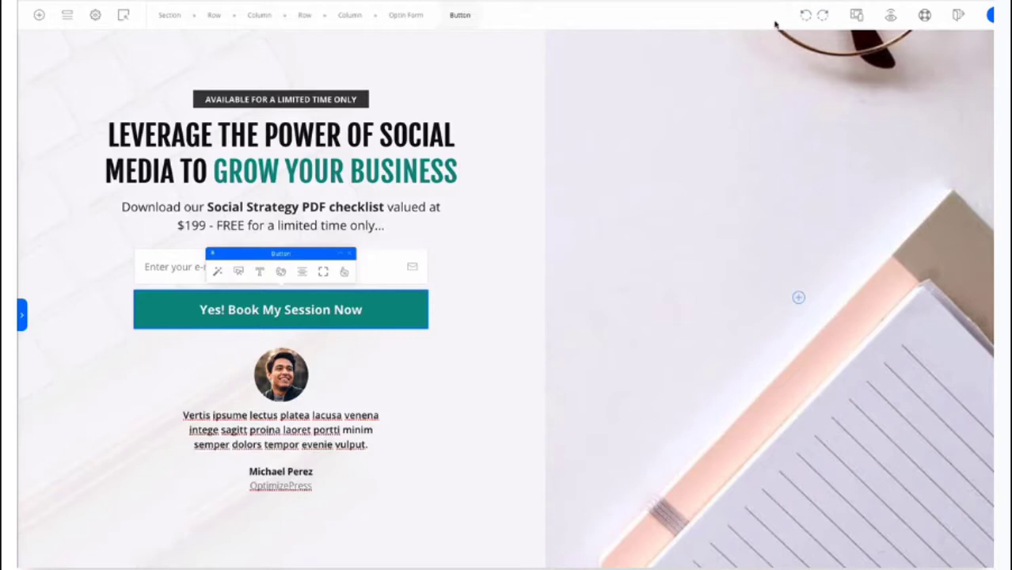
- Preview the landing page at tablet and mobile sizes
{"action": "left_click", "coordinate": [856, 16]}
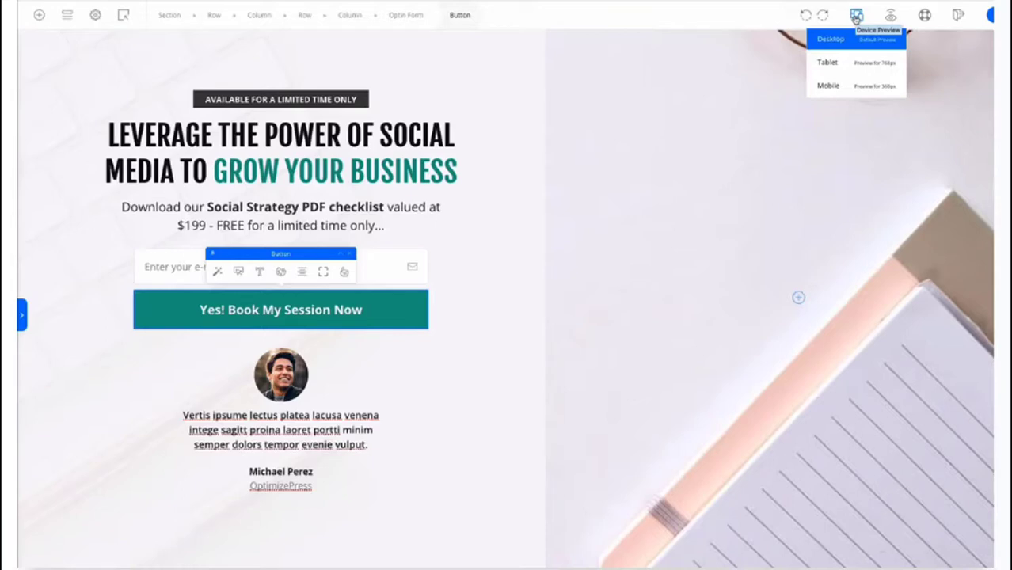
{"action": "left_click", "coordinate": [837, 64]}
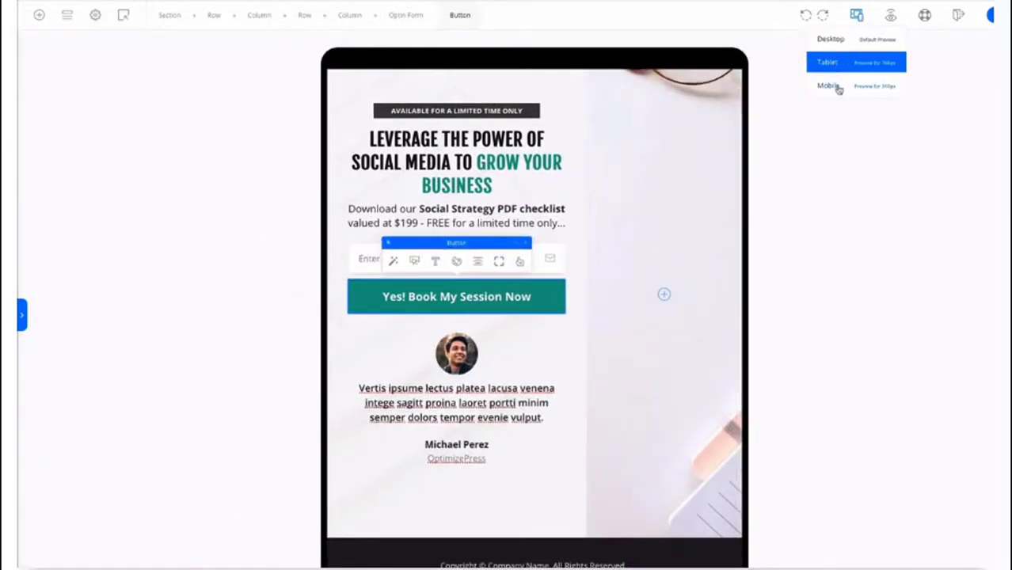
{"action": "left_click", "coordinate": [836, 86]}
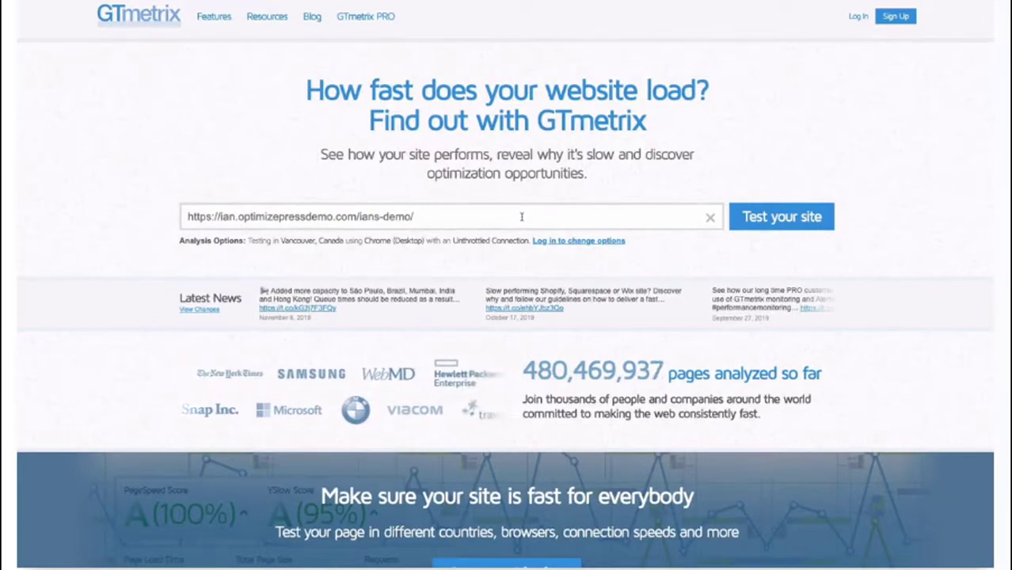
{"action": "left_click", "coordinate": [779, 221]}
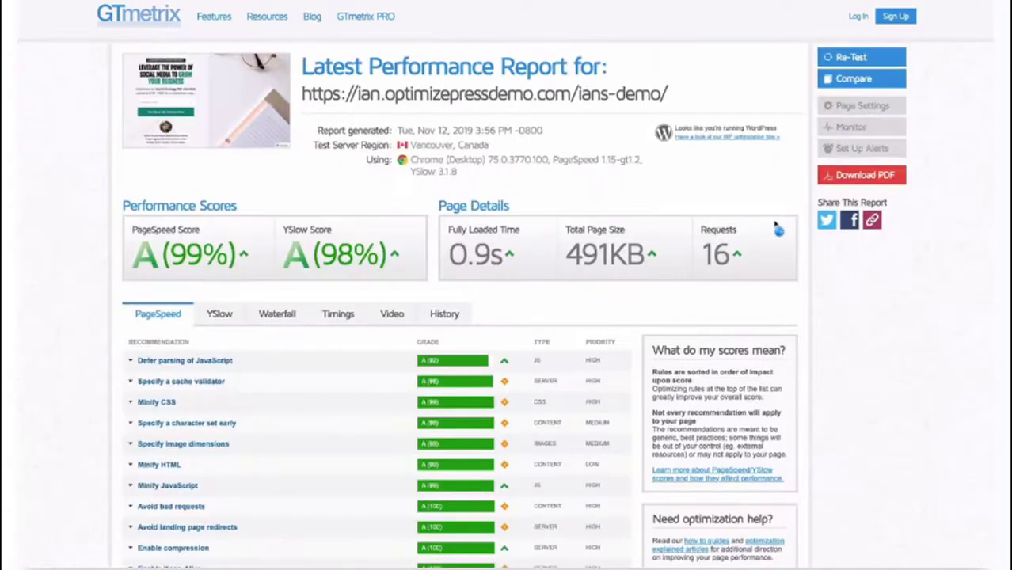
{"action": "scroll", "coordinate": [778, 229], "scroll_direction": "down", "scroll_amount": 5}
{"action": "scroll", "coordinate": [779, 230], "scroll_direction": "down", "scroll_amount": 2}
{"action": "scroll", "coordinate": [778, 230], "scroll_direction": "up", "scroll_amount": 1}
{"action": "scroll", "coordinate": [778, 230], "scroll_direction": "up", "scroll_amount": 4}
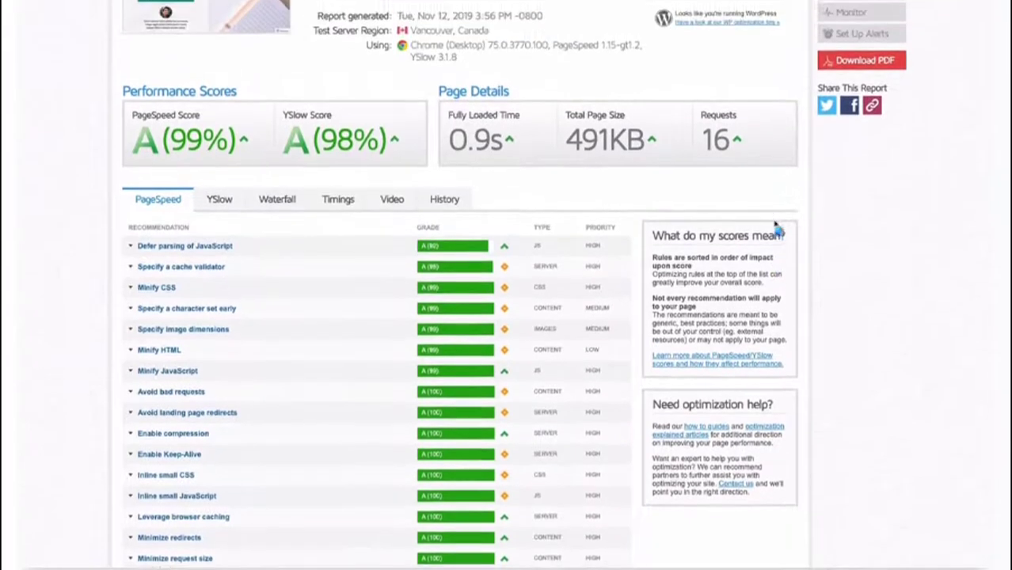
{"action": "scroll", "coordinate": [778, 230], "scroll_direction": "up", "scroll_amount": 3}
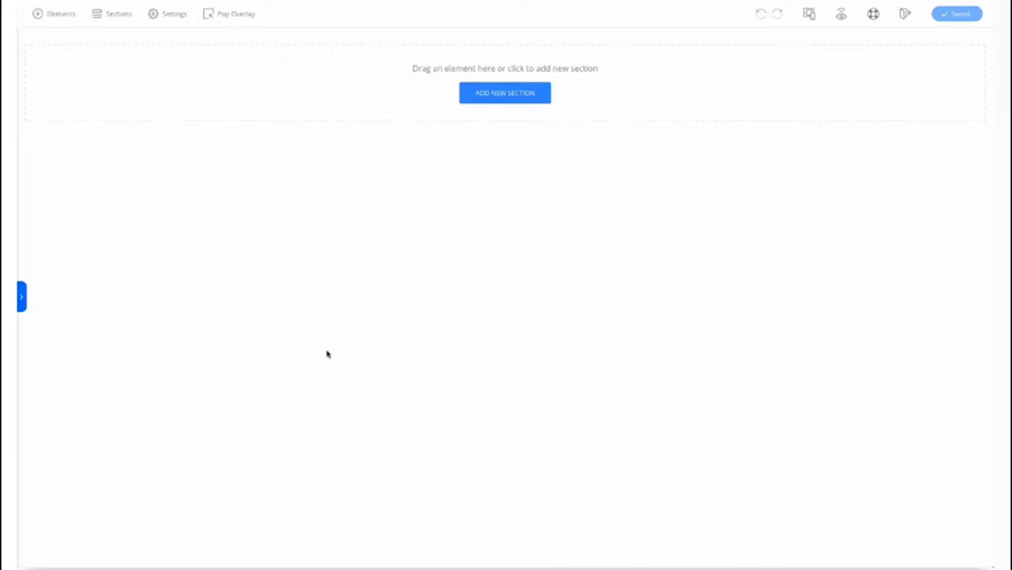
- In the OptimizePress editor's blank page, browse the light Call to Action sections and add the CTA 1 section
{"action": "left_click", "coordinate": [117, 18]}
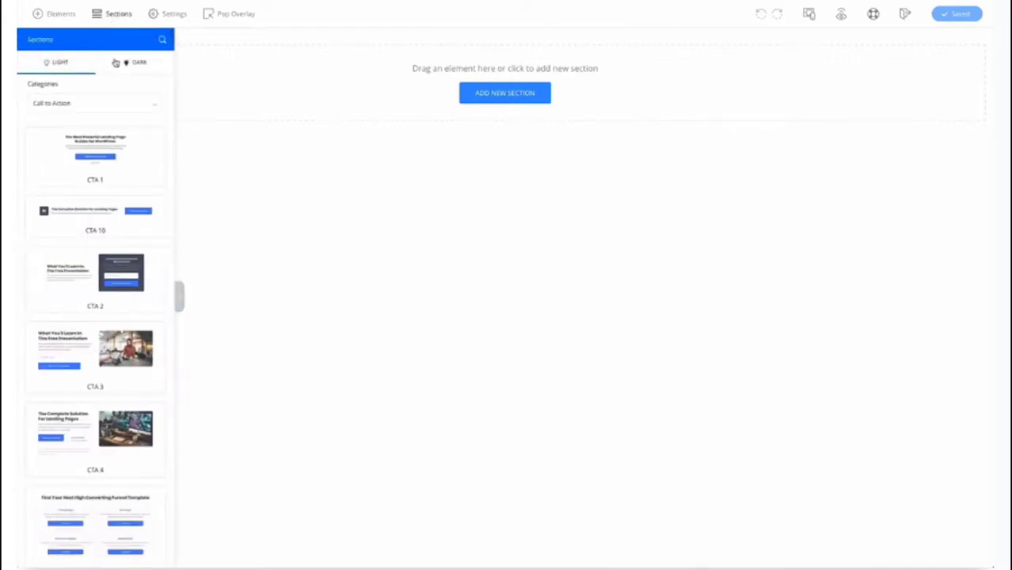
{"action": "left_click", "coordinate": [98, 109]}
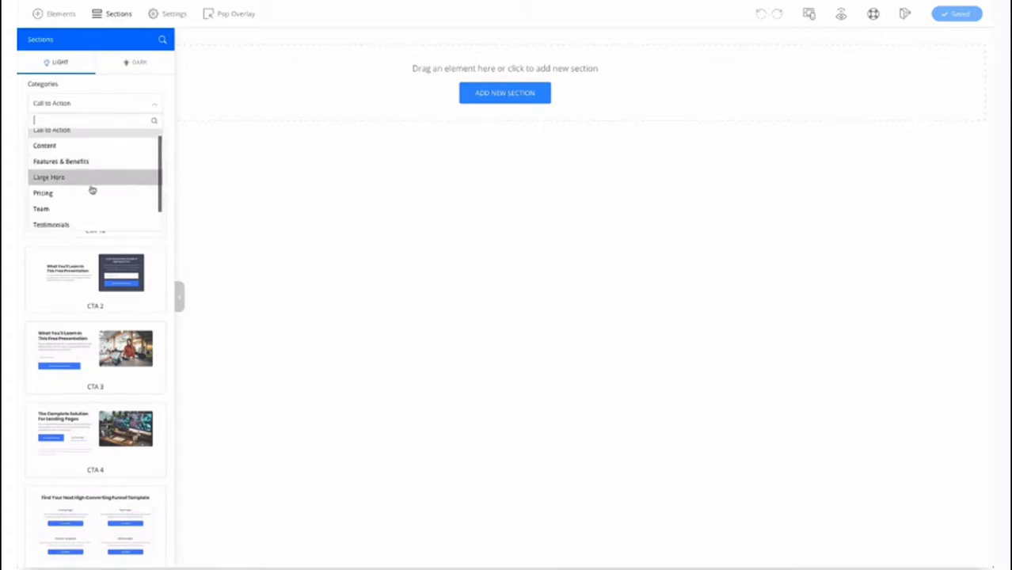
{"action": "scroll", "coordinate": [88, 209], "scroll_direction": "down", "scroll_amount": 1}
{"action": "left_click", "coordinate": [106, 107]}
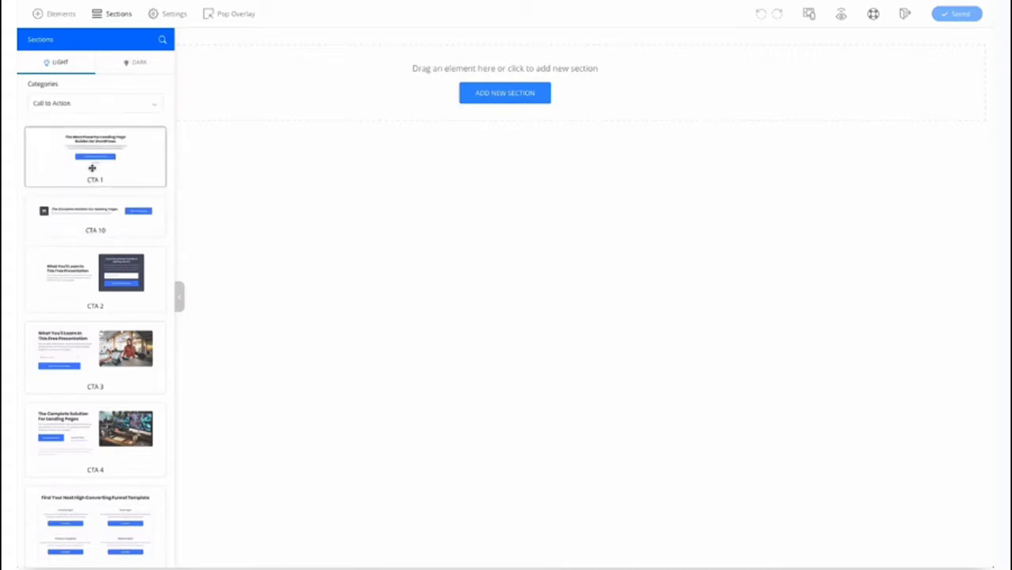
{"action": "scroll", "coordinate": [92, 163], "scroll_direction": "down", "scroll_amount": 5}
{"action": "scroll", "coordinate": [91, 160], "scroll_direction": "down", "scroll_amount": 2}
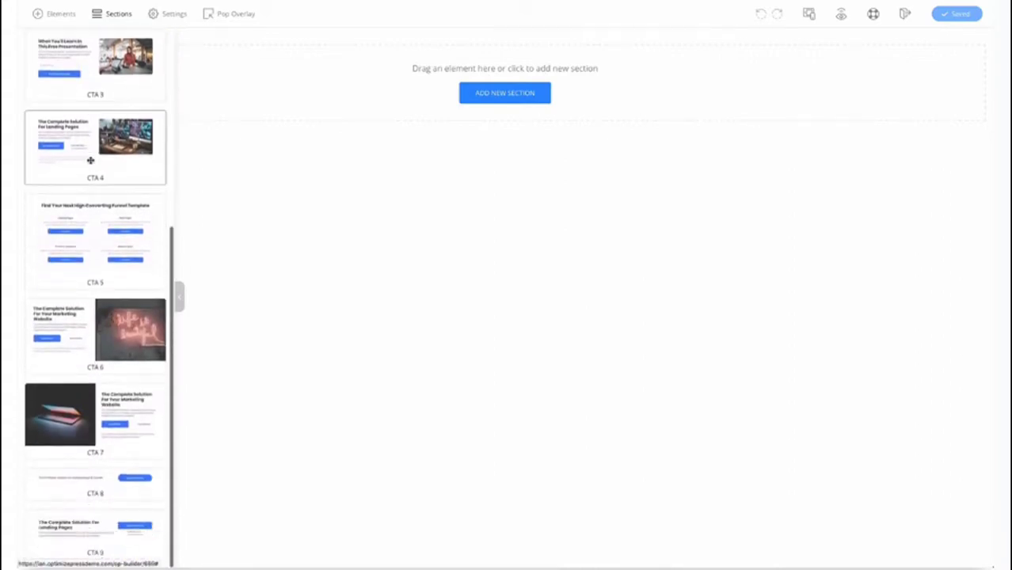
{"action": "scroll", "coordinate": [89, 162], "scroll_direction": "up", "scroll_amount": 7}
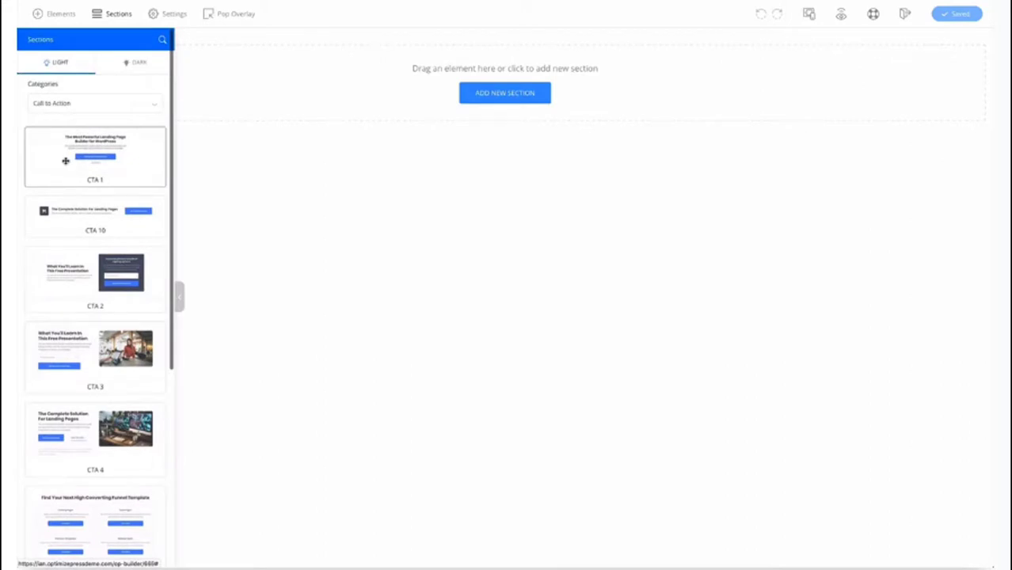
{"action": "left_click_drag", "start_coordinate": [66, 161], "coordinate": [463, 96]}
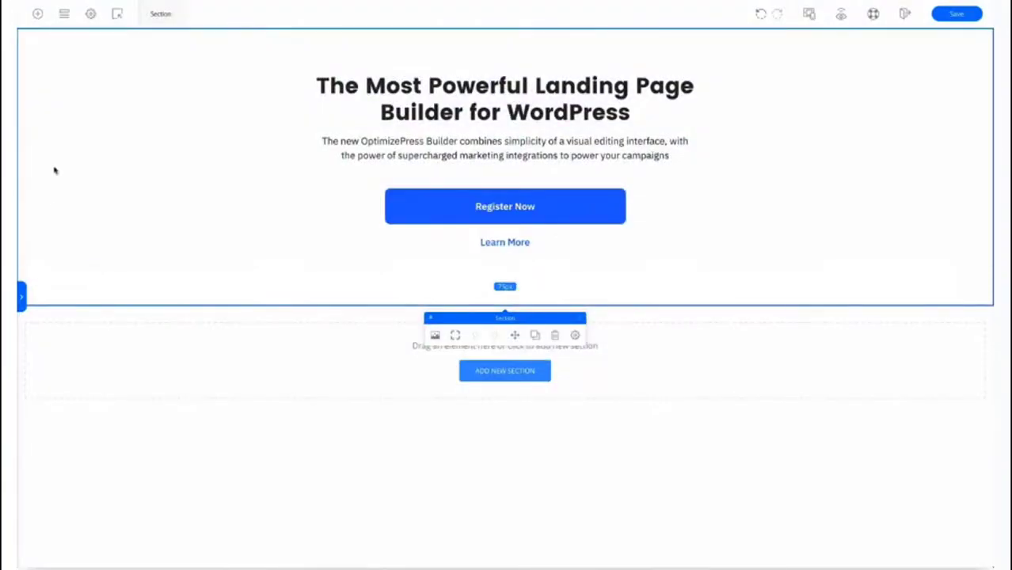
- Add the light CTA 6 section with the neon sign image below the first section
{"action": "left_click", "coordinate": [66, 15]}
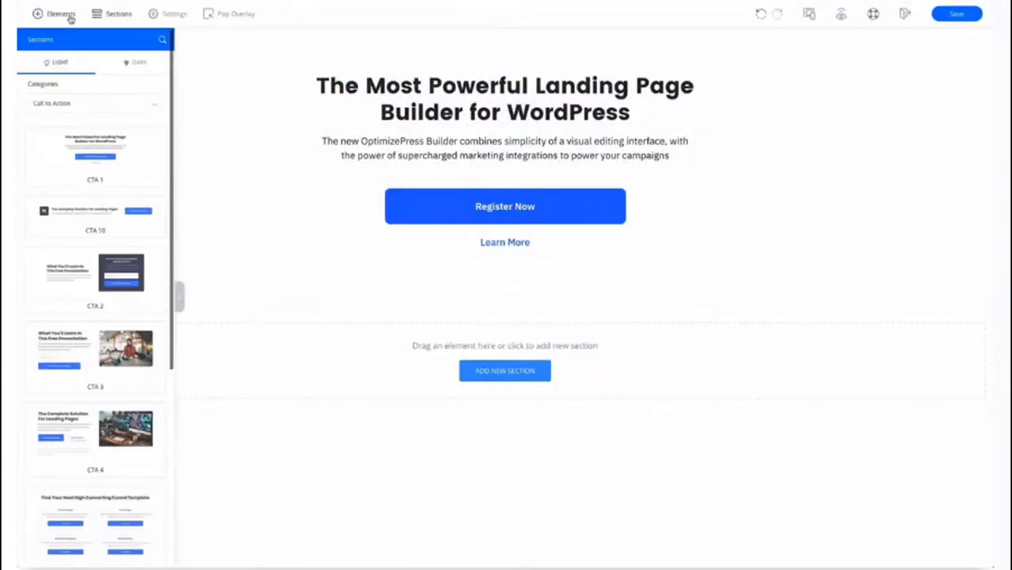
{"action": "scroll", "coordinate": [73, 200], "scroll_direction": "down", "scroll_amount": 4}
{"action": "scroll", "coordinate": [73, 199], "scroll_direction": "down", "scroll_amount": 5}
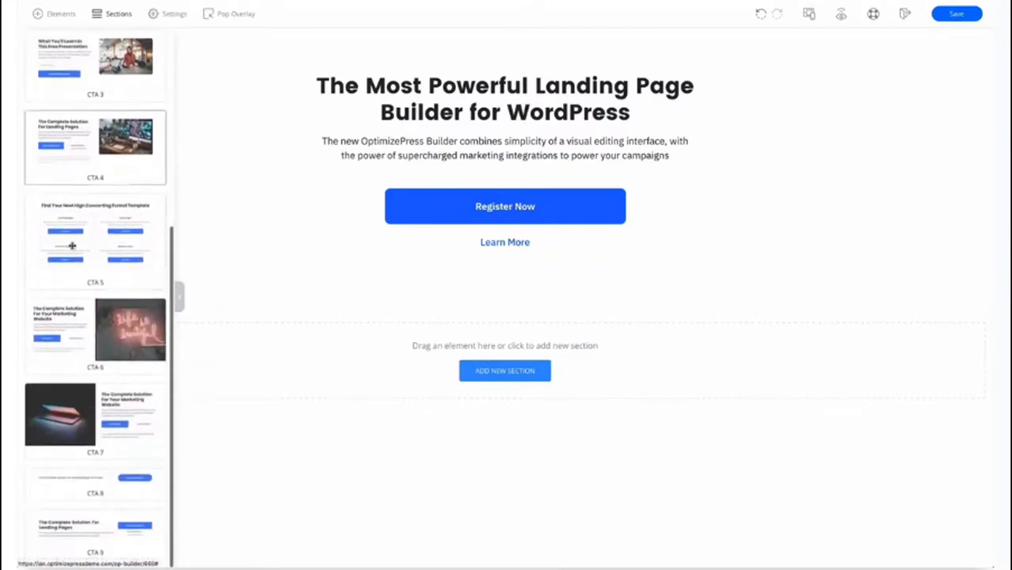
{"action": "left_click_drag", "start_coordinate": [71, 336], "coordinate": [464, 363]}
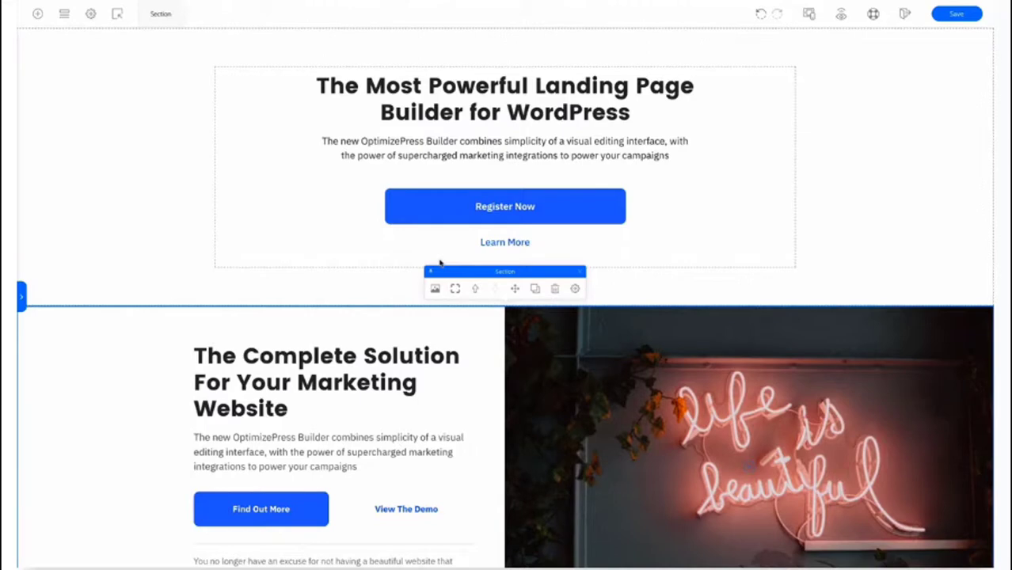
- Add a light Testimonials section with a centred quote below the neon sign section
{"action": "left_click", "coordinate": [65, 15]}
{"action": "scroll", "coordinate": [84, 149], "scroll_direction": "down", "scroll_amount": 3}
{"action": "scroll", "coordinate": [84, 149], "scroll_direction": "down", "scroll_amount": 2}
{"action": "scroll", "coordinate": [88, 221], "scroll_direction": "up", "scroll_amount": 5}
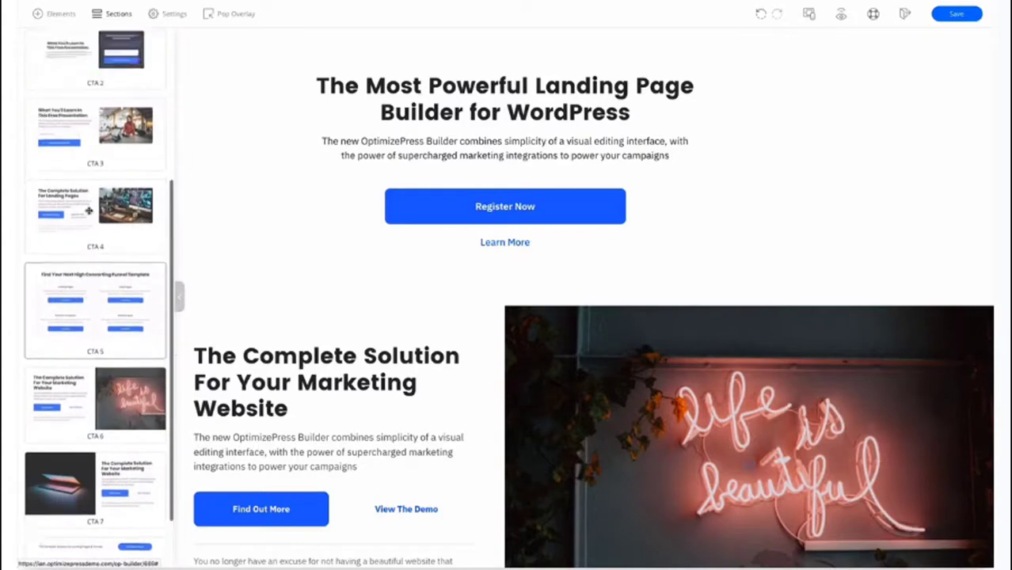
{"action": "left_click", "coordinate": [81, 105]}
{"action": "scroll", "coordinate": [89, 174], "scroll_direction": "down", "scroll_amount": 2}
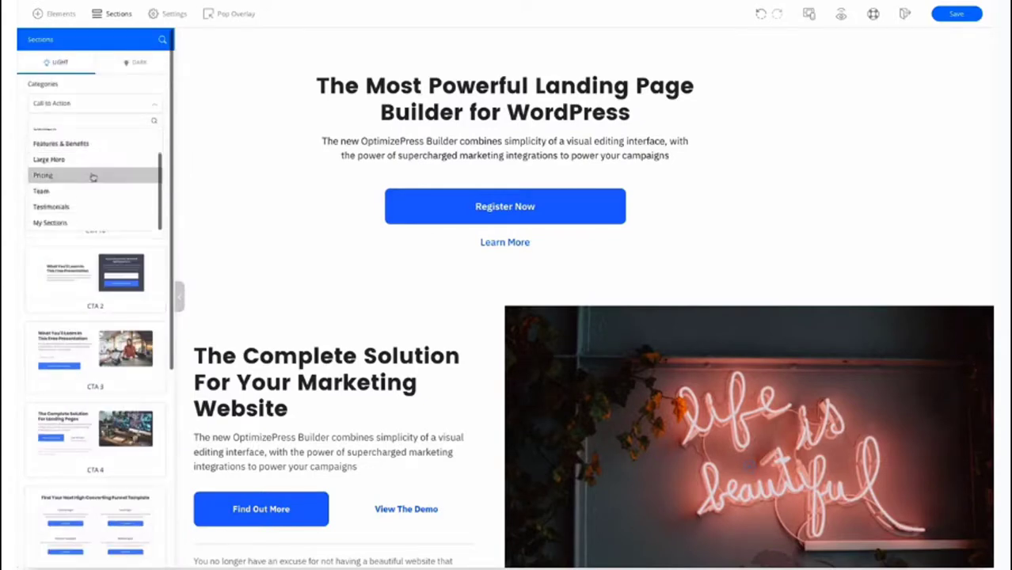
{"action": "left_click", "coordinate": [79, 207]}
{"action": "scroll", "coordinate": [273, 265], "scroll_direction": "down", "scroll_amount": 2}
{"action": "left_click_drag", "start_coordinate": [92, 393], "coordinate": [531, 485]}
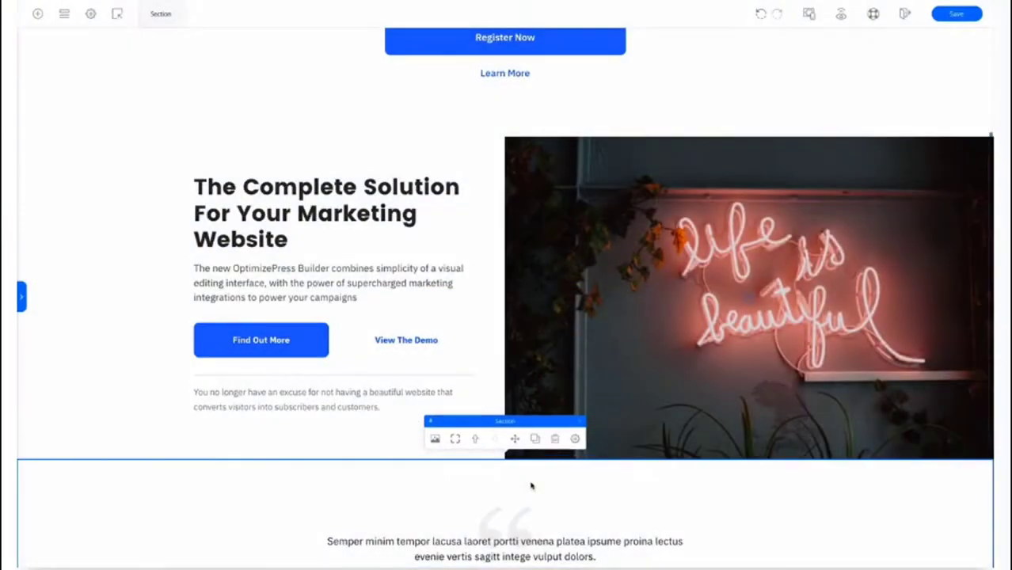
{"action": "scroll", "coordinate": [531, 486], "scroll_direction": "down", "scroll_amount": 2}
{"action": "scroll", "coordinate": [523, 467], "scroll_direction": "up", "scroll_amount": 5}
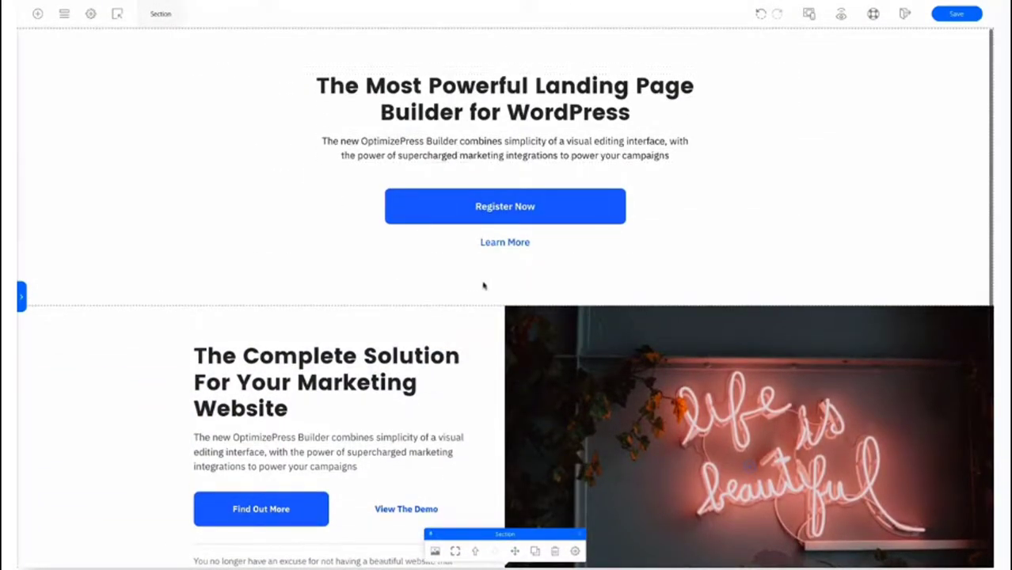
- Add the dark Call to Action section CTA 3 below the testimonial at the end of the page
{"action": "scroll", "coordinate": [494, 272], "scroll_direction": "down", "scroll_amount": 2}
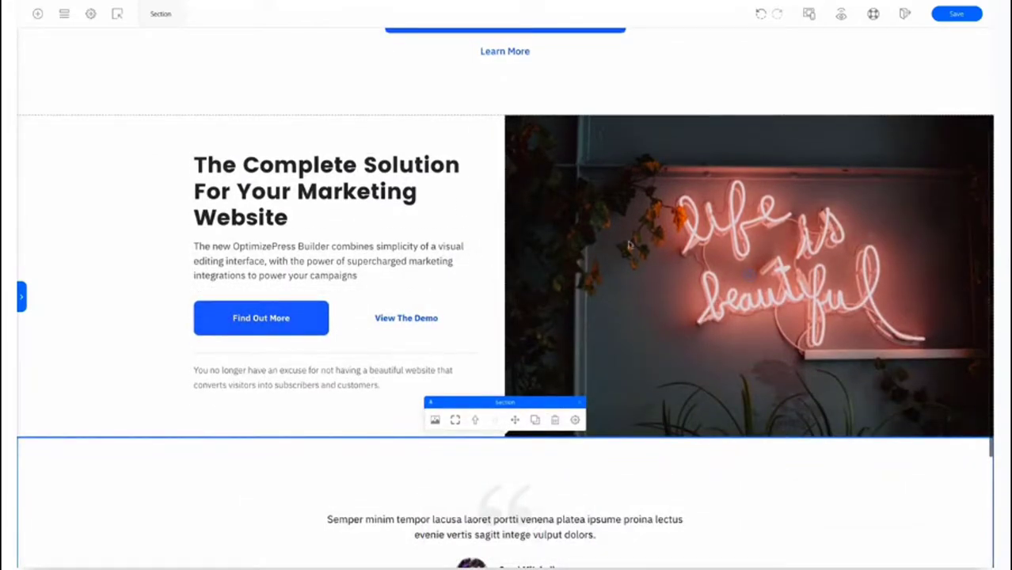
{"action": "scroll", "coordinate": [490, 243], "scroll_direction": "down", "scroll_amount": 2}
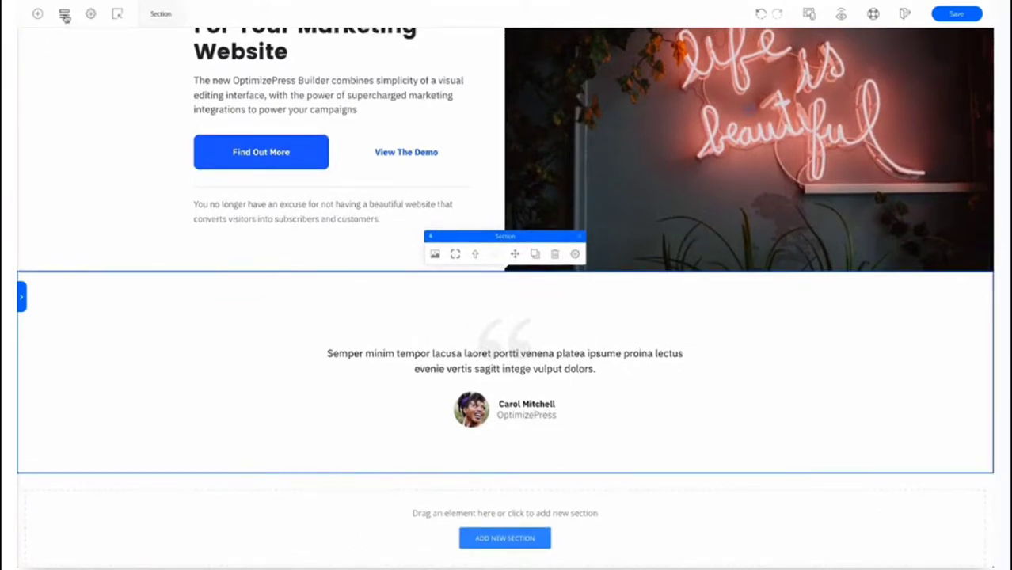
{"action": "left_click", "coordinate": [65, 16]}
{"action": "left_click", "coordinate": [134, 65]}
{"action": "left_click", "coordinate": [90, 103]}
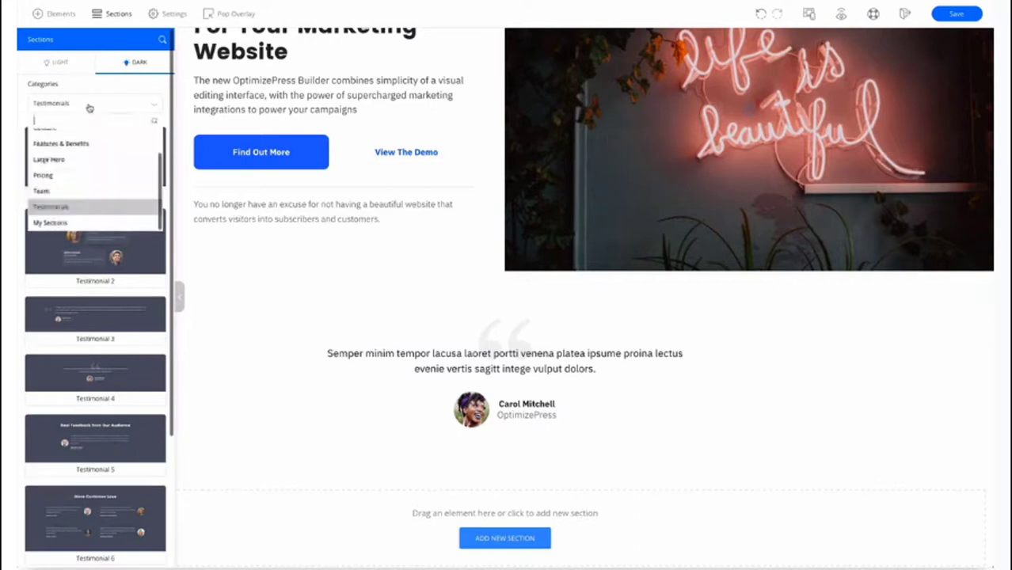
{"action": "scroll", "coordinate": [88, 135], "scroll_direction": "up", "scroll_amount": 2}
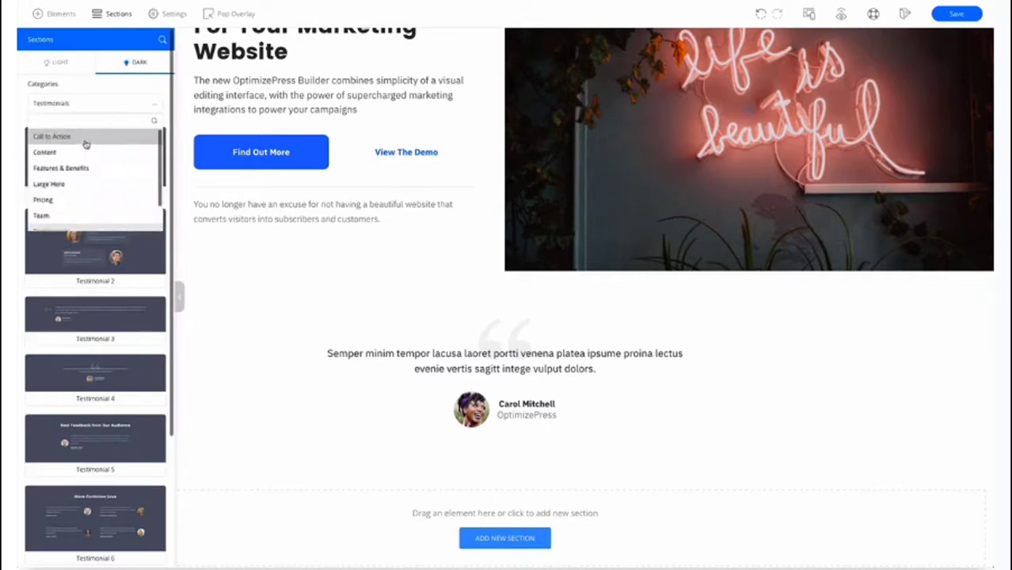
{"action": "left_click", "coordinate": [87, 137]}
{"action": "scroll", "coordinate": [111, 188], "scroll_direction": "down", "scroll_amount": 3}
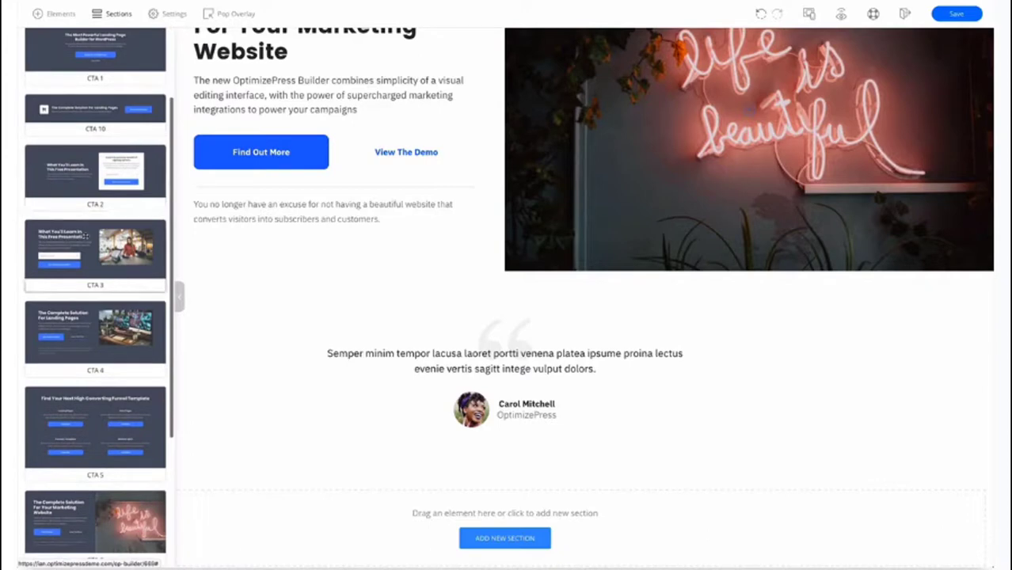
{"action": "left_click_drag", "start_coordinate": [83, 234], "coordinate": [453, 476]}
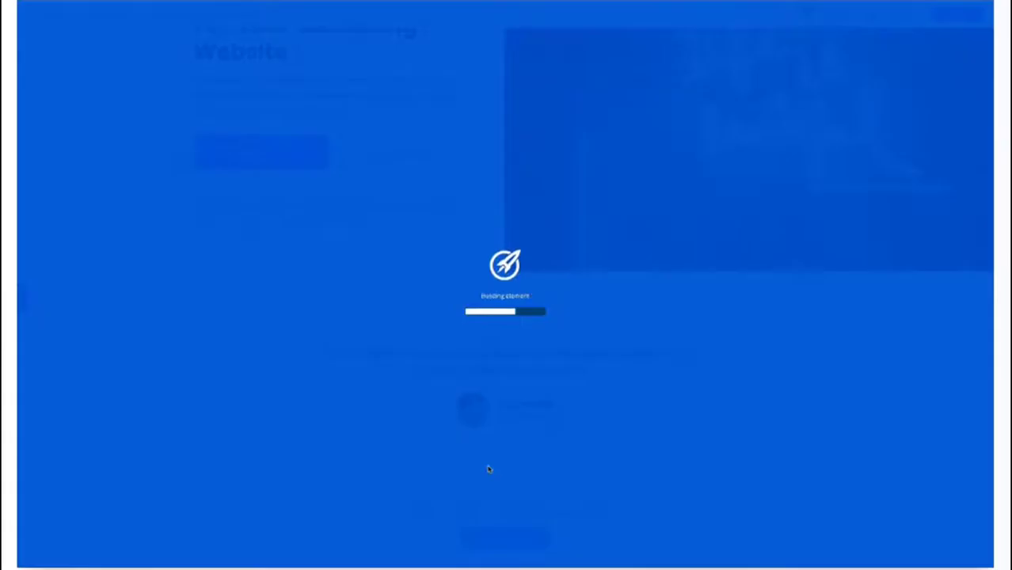
- Set the dark opt-in section's background to the amber-yellow recent colour and shift its hue towards red
{"action": "scroll", "coordinate": [428, 420], "scroll_direction": "up", "scroll_amount": 6}
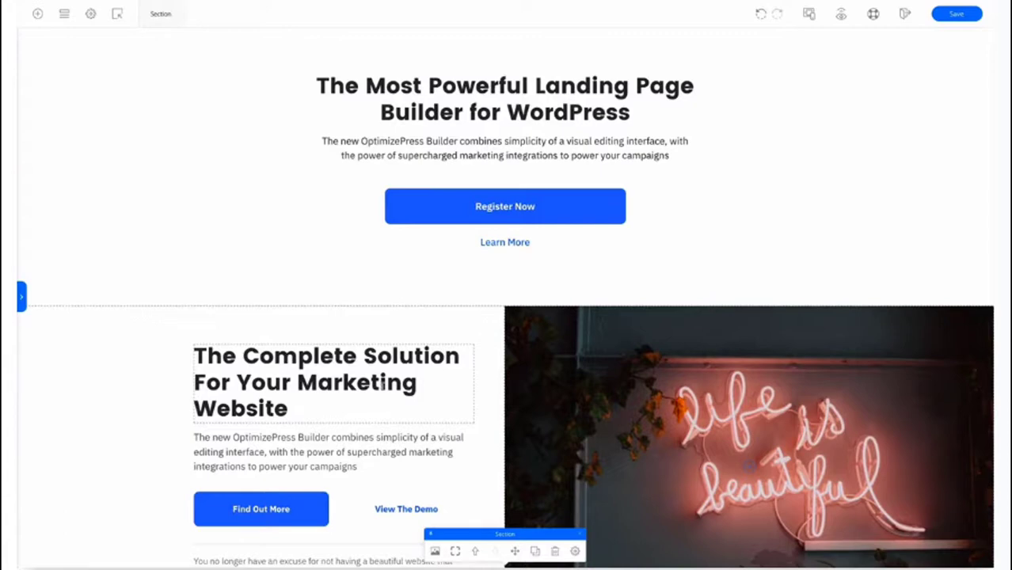
{"action": "scroll", "coordinate": [382, 384], "scroll_direction": "down", "scroll_amount": 5}
{"action": "scroll", "coordinate": [381, 384], "scroll_direction": "down", "scroll_amount": 2}
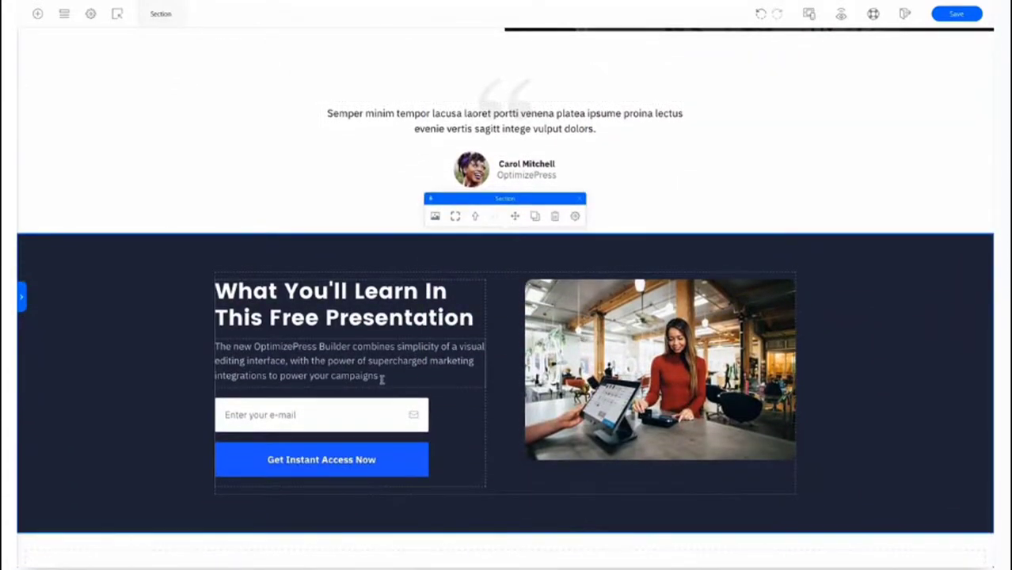
{"action": "scroll", "coordinate": [383, 379], "scroll_direction": "up", "scroll_amount": 1}
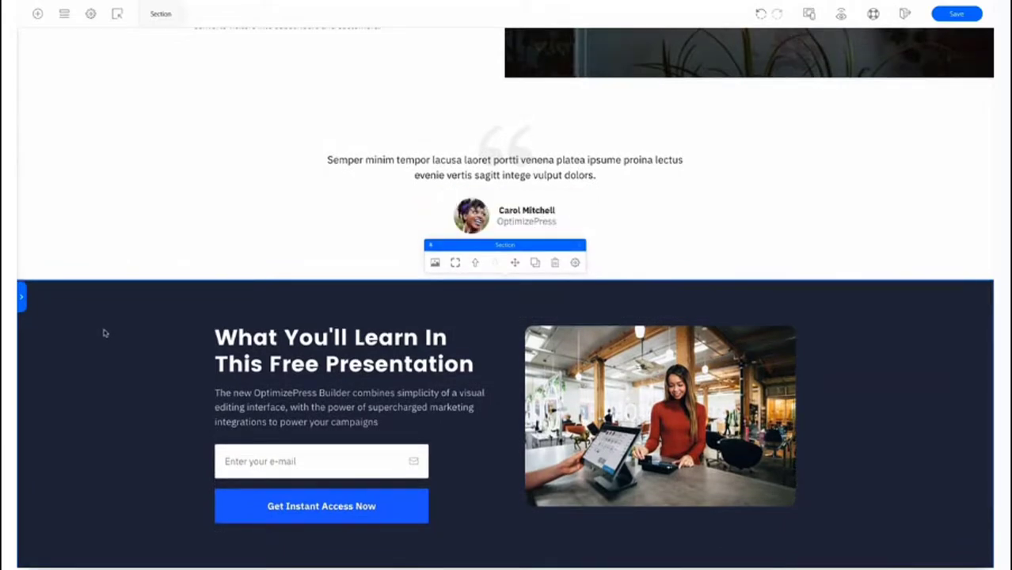
{"action": "left_click", "coordinate": [435, 264]}
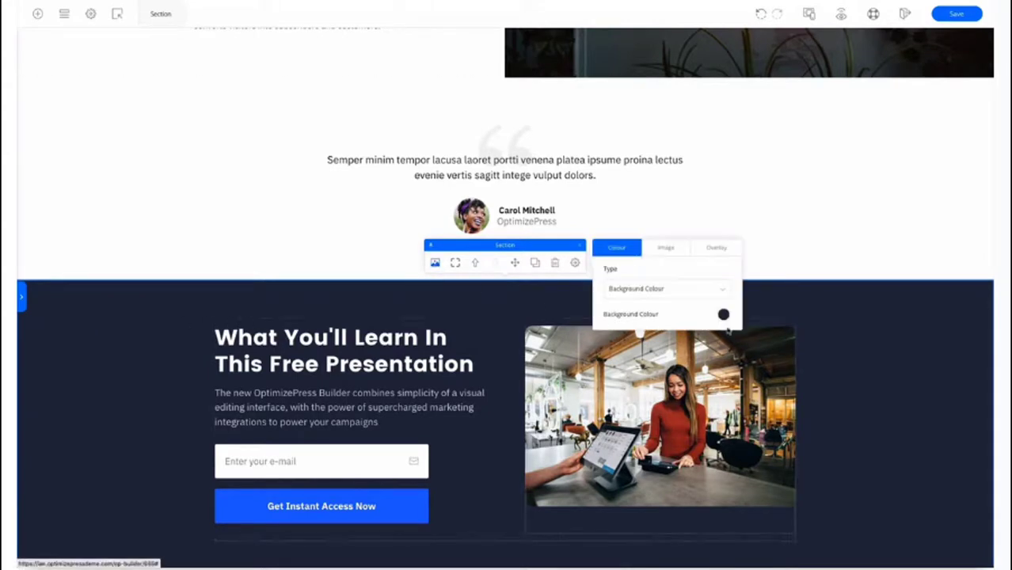
{"action": "left_click", "coordinate": [723, 315]}
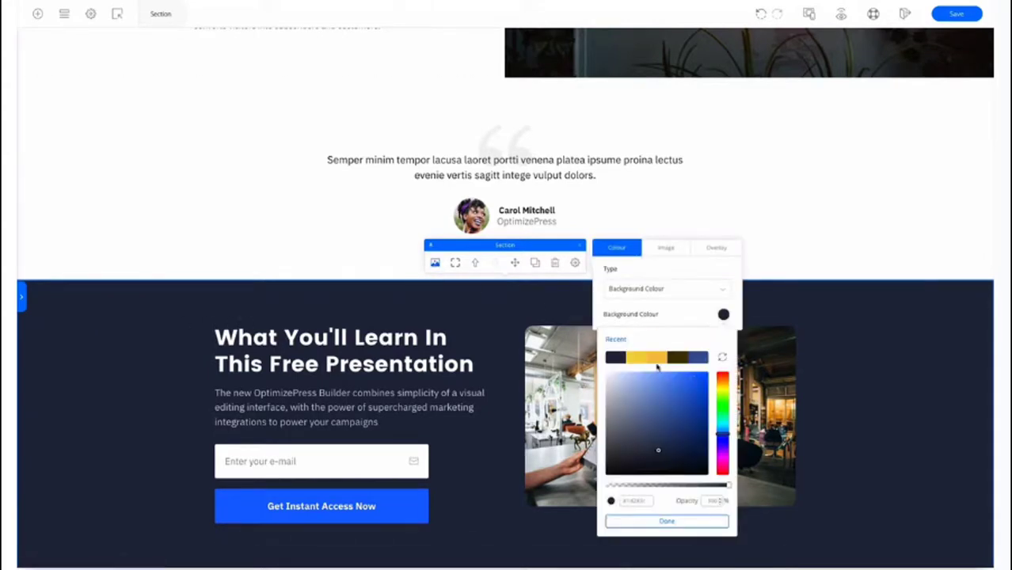
{"action": "left_click", "coordinate": [658, 361]}
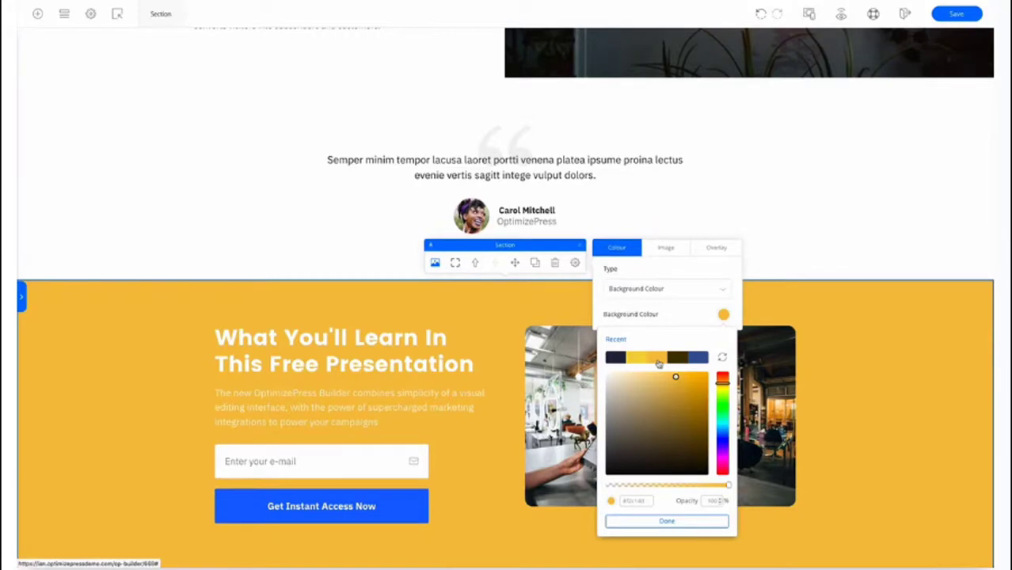
{"action": "left_click", "coordinate": [722, 379]}
{"action": "left_click_drag", "start_coordinate": [722, 377], "coordinate": [722, 375]}
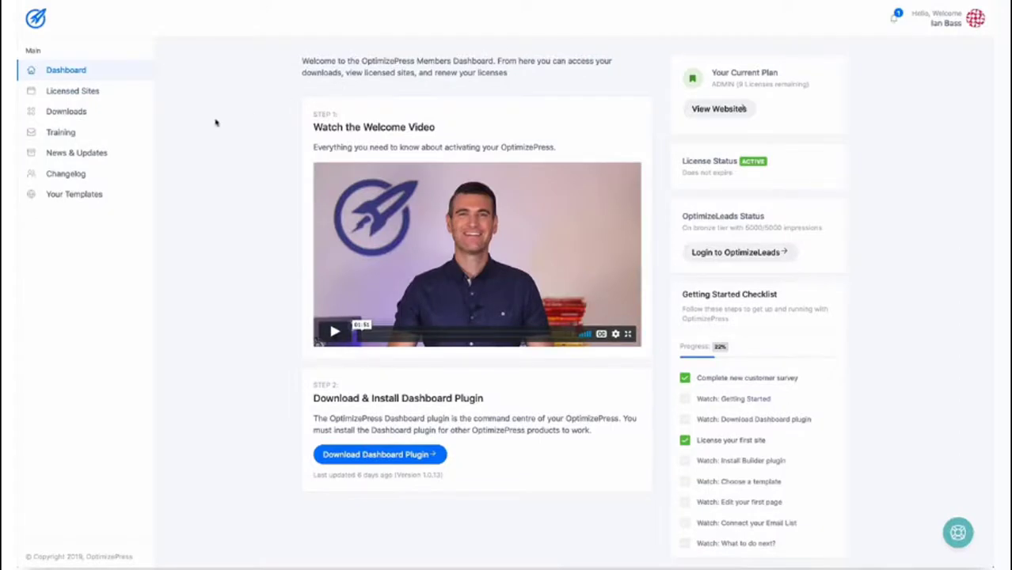
- Switch to the OptimizePress members dashboard and review the training courses and the getting started checklist
{"action": "left_click", "coordinate": [68, 136]}
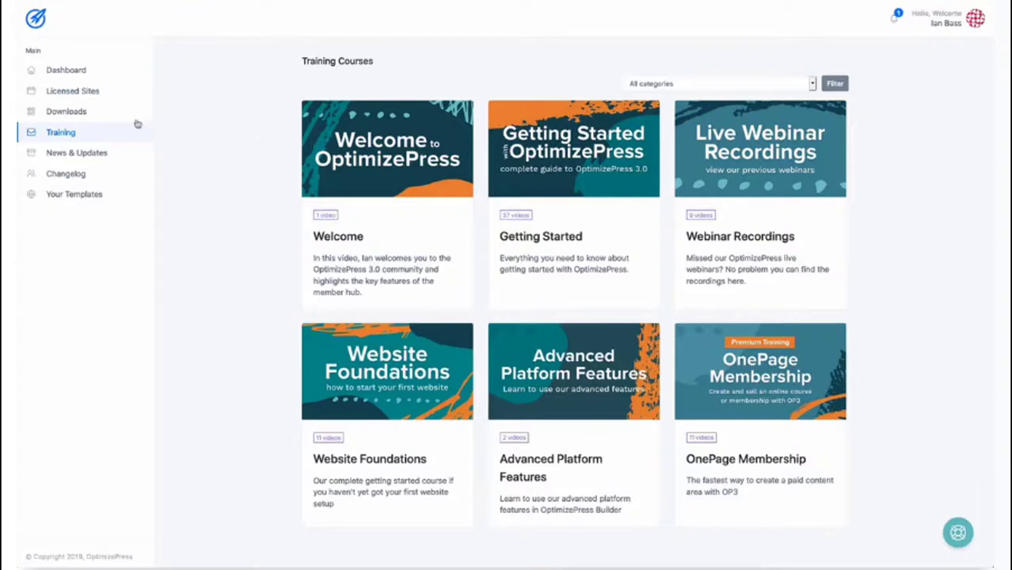
{"action": "left_click", "coordinate": [81, 69]}
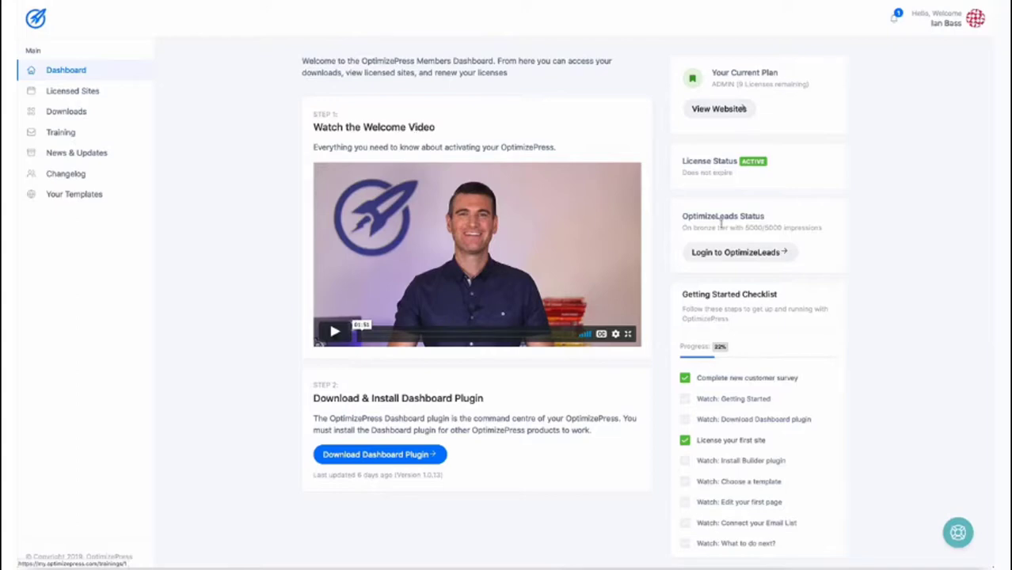
{"action": "scroll", "coordinate": [723, 238], "scroll_direction": "down", "scroll_amount": 2}
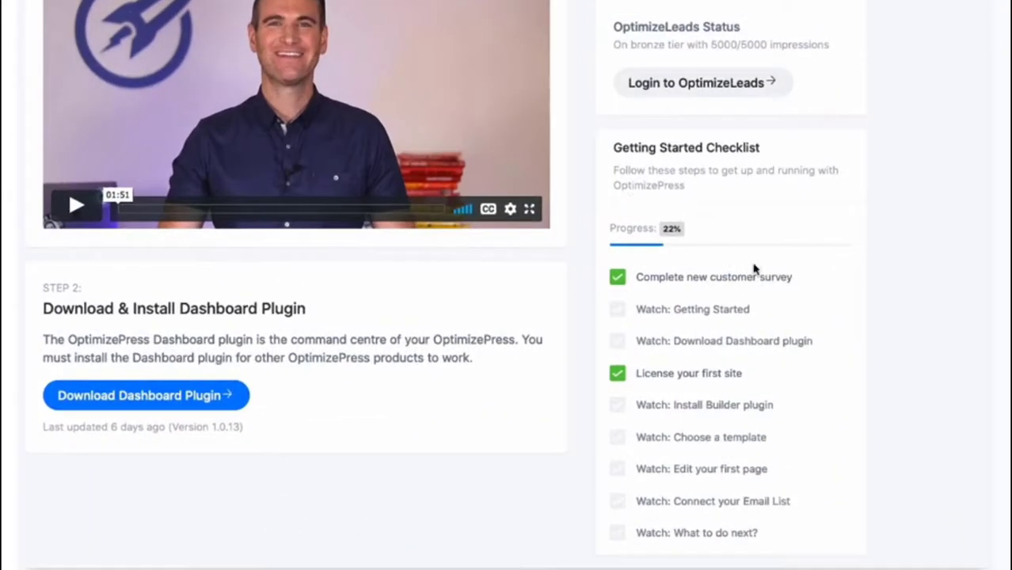